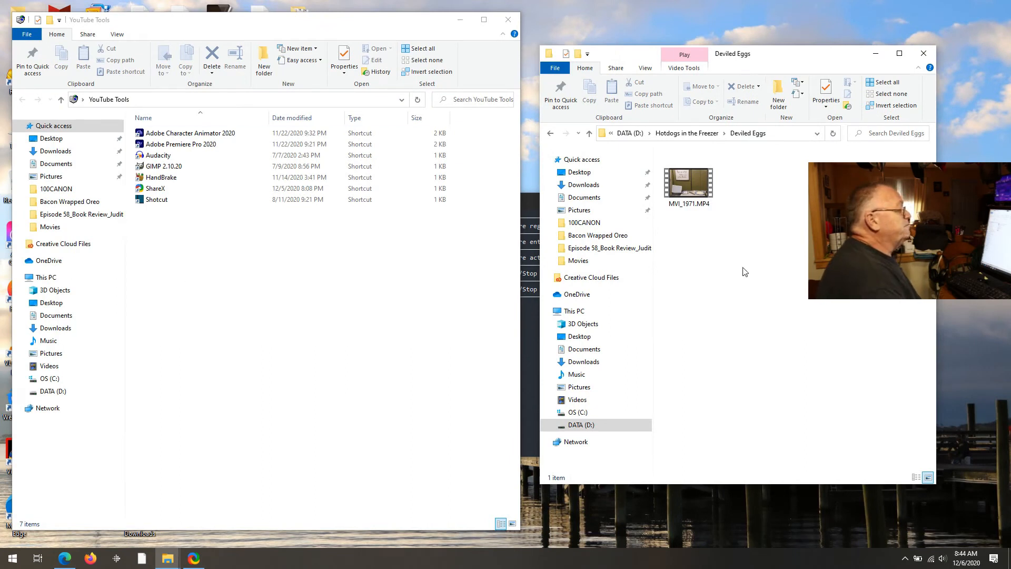
# - Copy the folder name 'Deviled Eggs' from the Explorer address bar and launch Shotcut
pyautogui.click(784, 134)
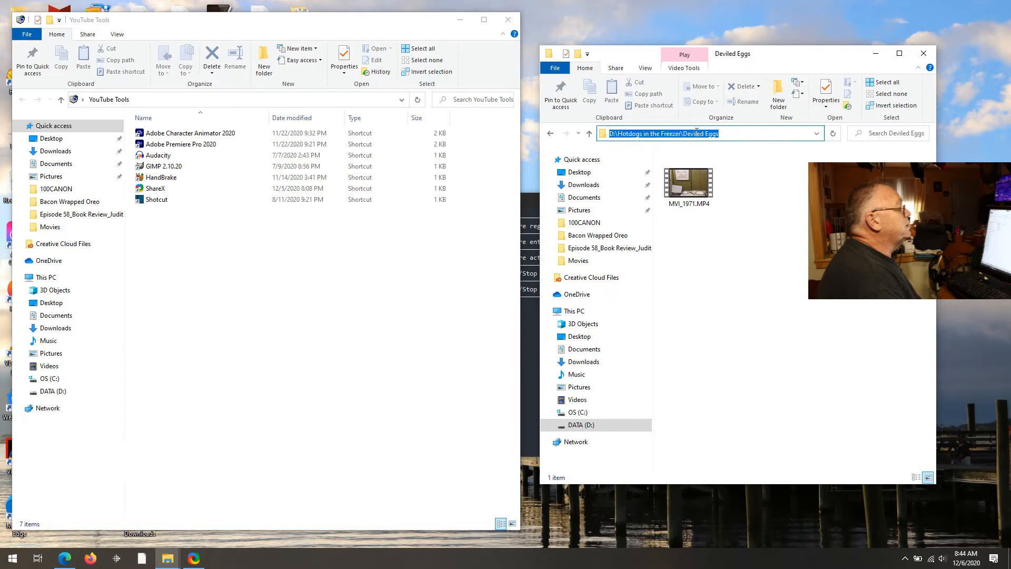
pyautogui.moveTo(683, 132); pyautogui.dragTo(729, 132)
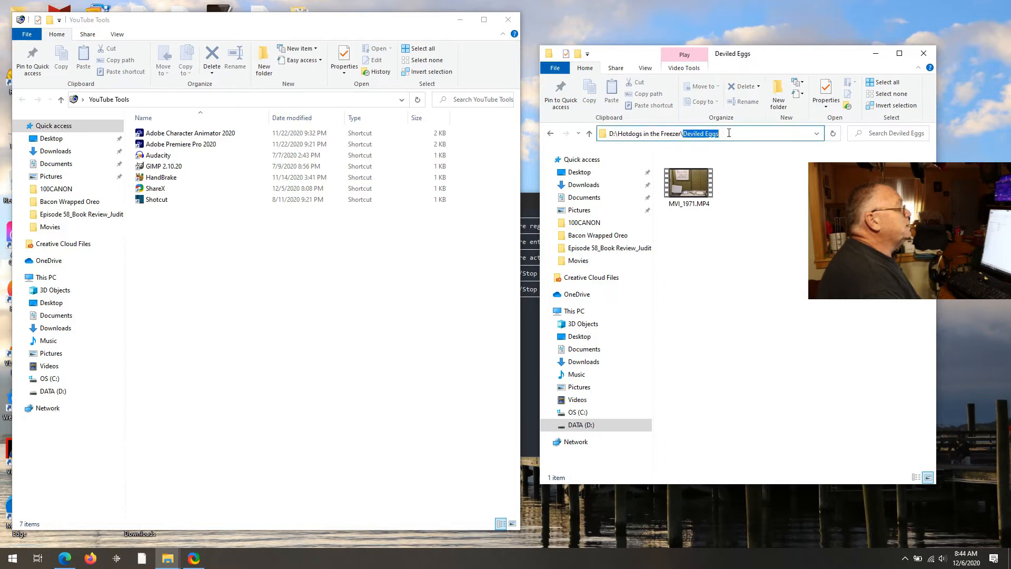
pyautogui.rightClick(711, 136)
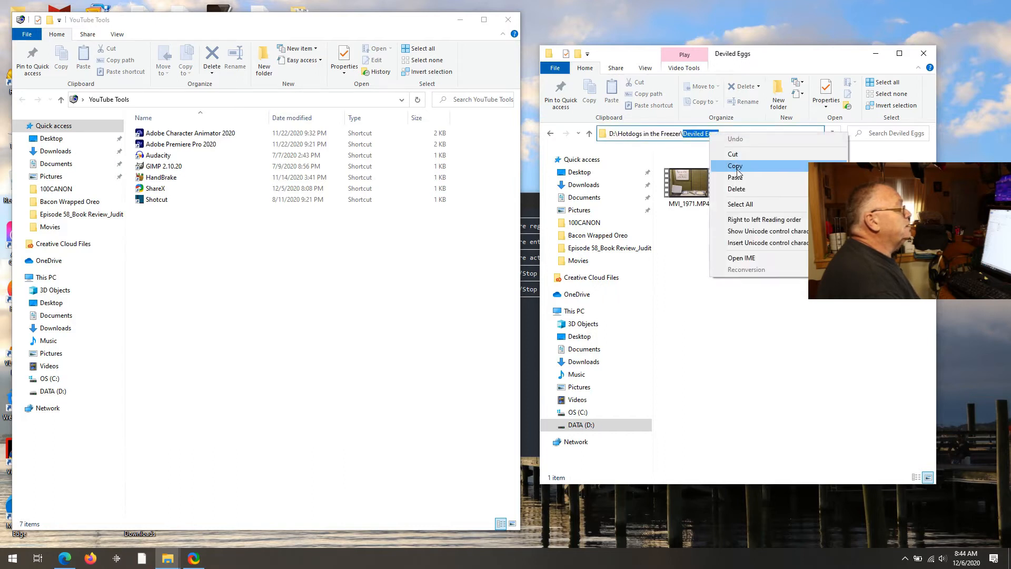
pyautogui.click(737, 167)
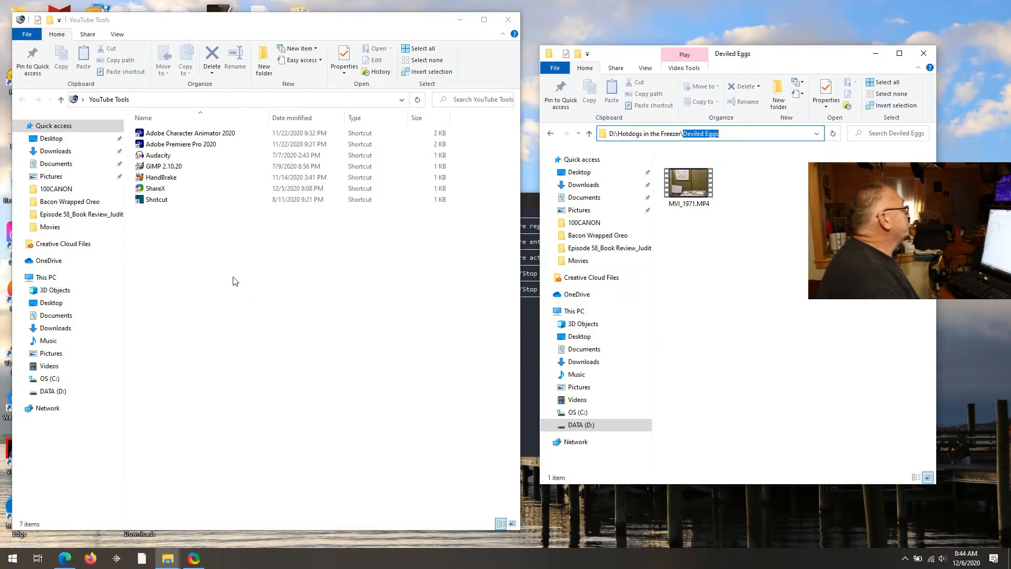
pyautogui.doubleClick(153, 203)
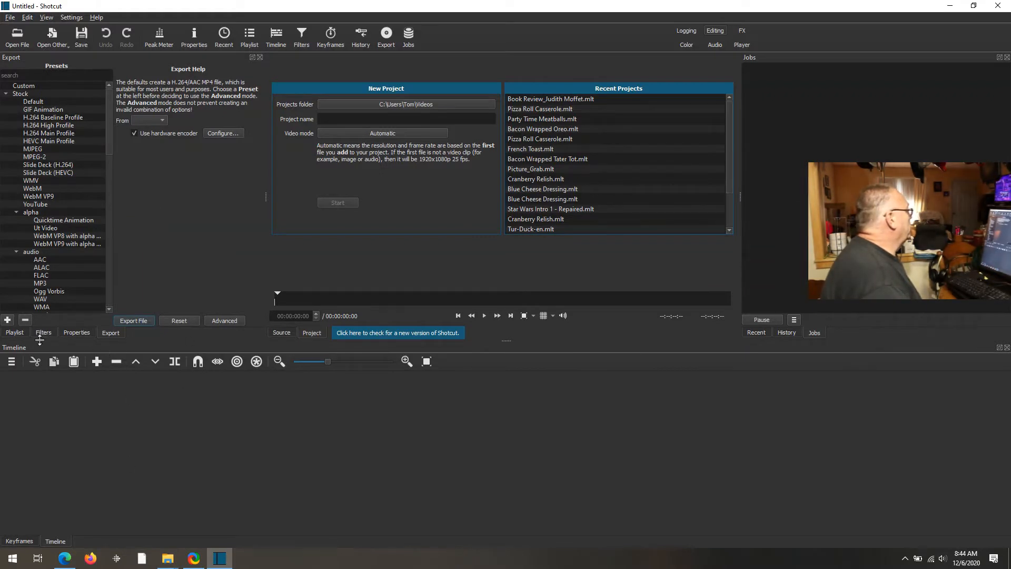
# - Switch the left dock to the Playlist and start saving the new project
pyautogui.click(15, 331)
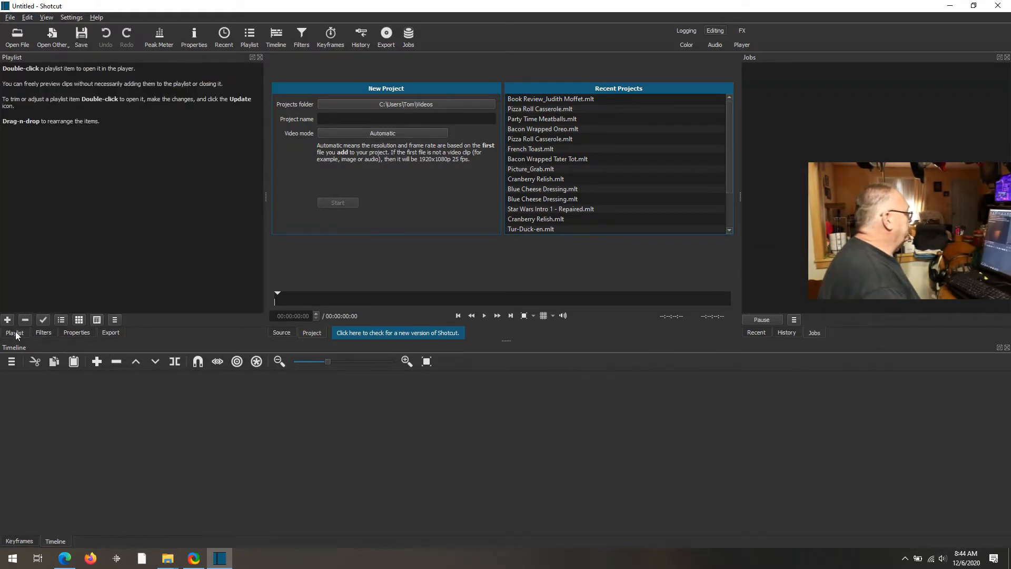
pyautogui.moveTo(165, 563)
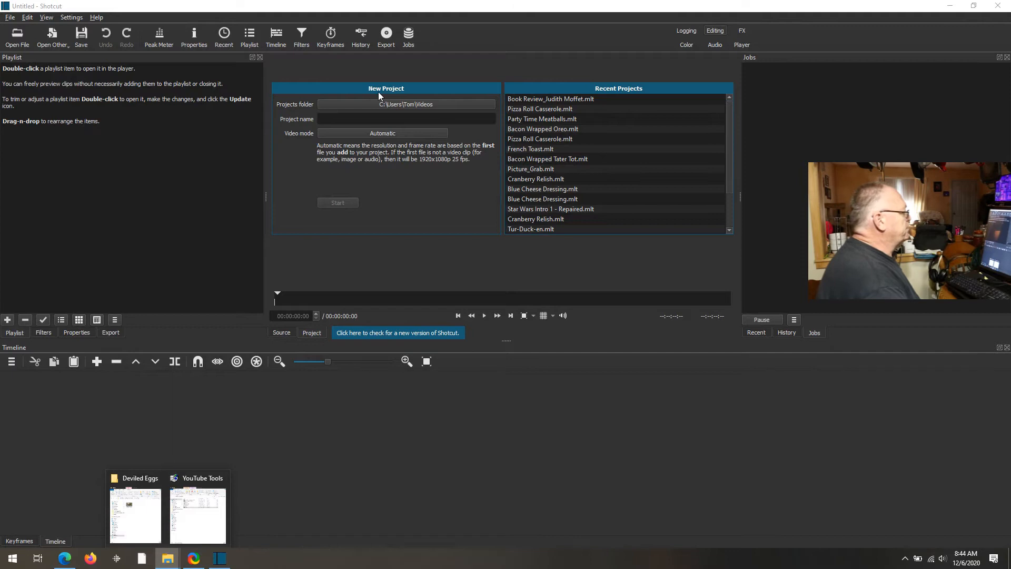
pyautogui.click(82, 34)
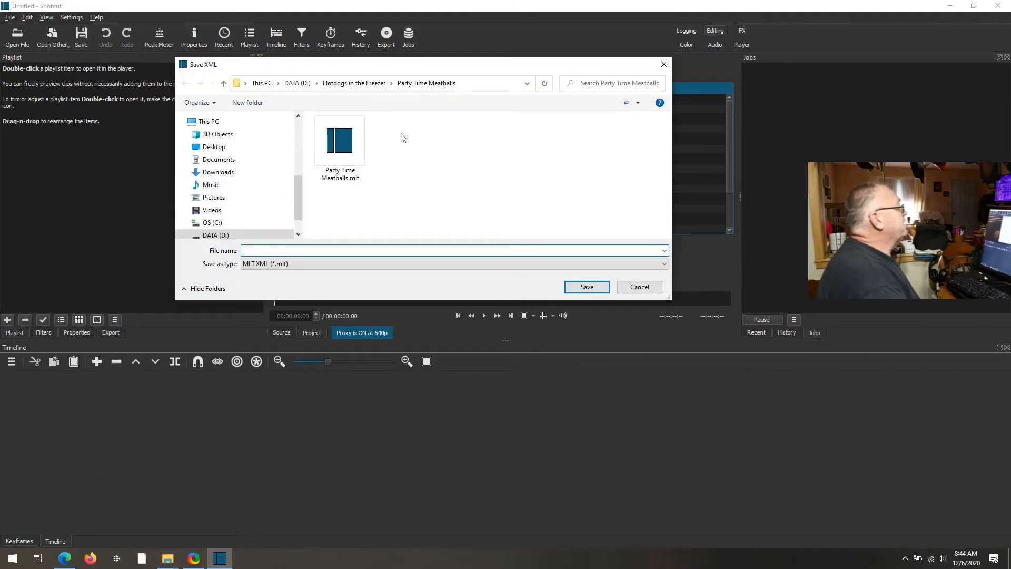
# - Save the project as Deviled Eggs.mlt in Hotdogs in the Freezer > Deviled Eggs
pyautogui.click(370, 86)
pyautogui.scroll(-1, 353, 224)
pyautogui.scroll(-3, 359, 225)
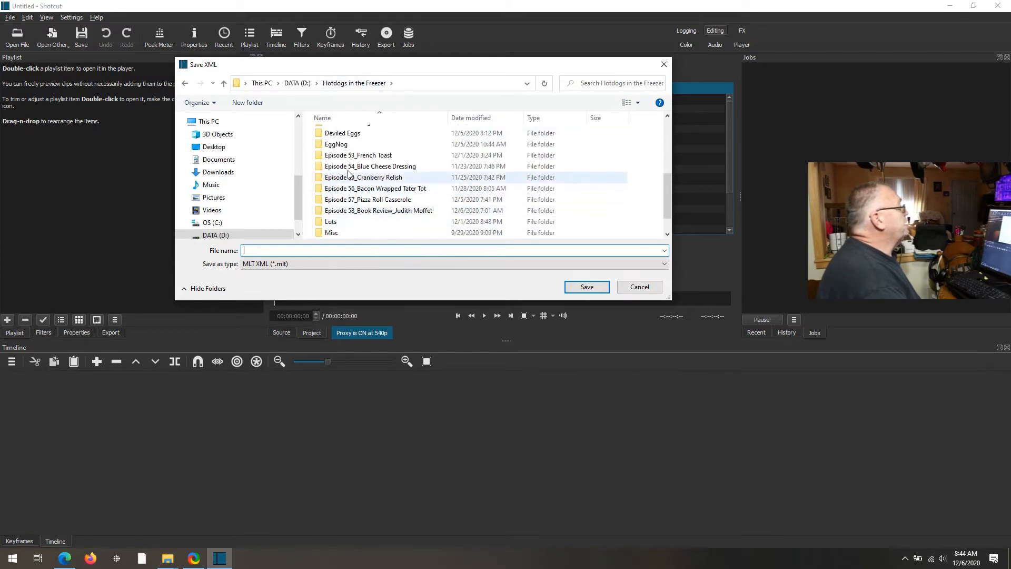
pyautogui.doubleClick(349, 138)
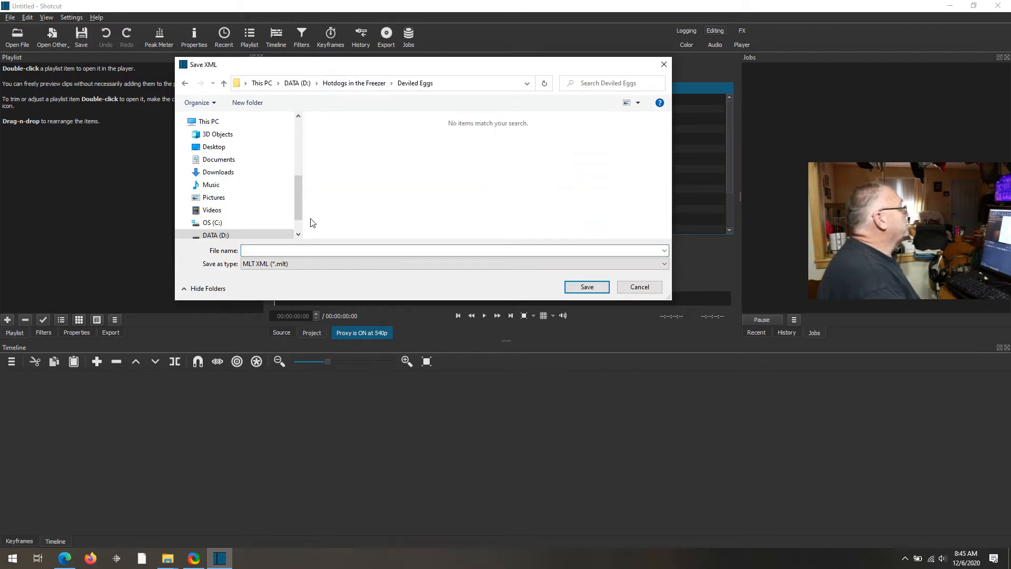
pyautogui.click(309, 253)
pyautogui.hotkey('ctrl', 'v')
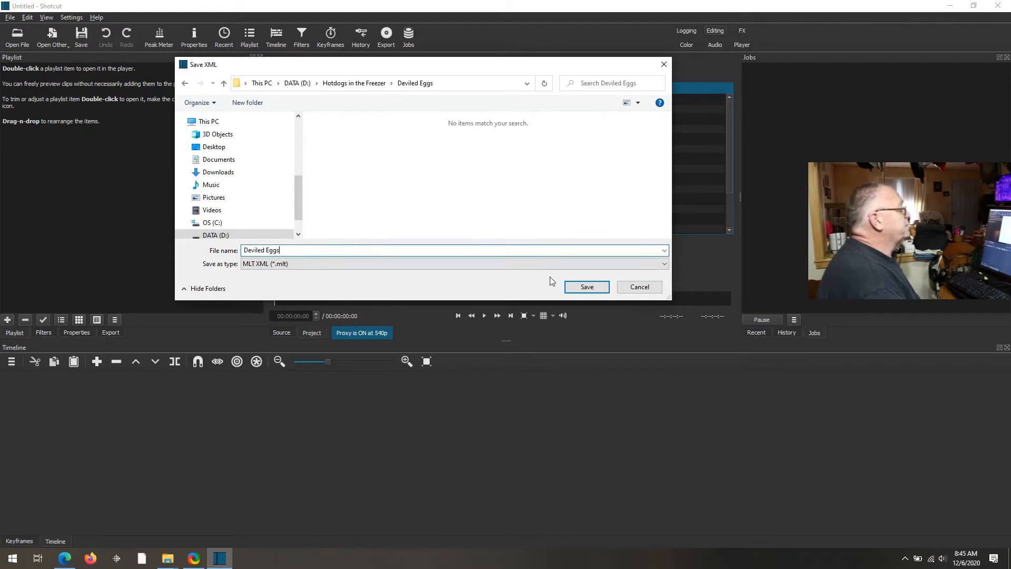
pyautogui.click(587, 287)
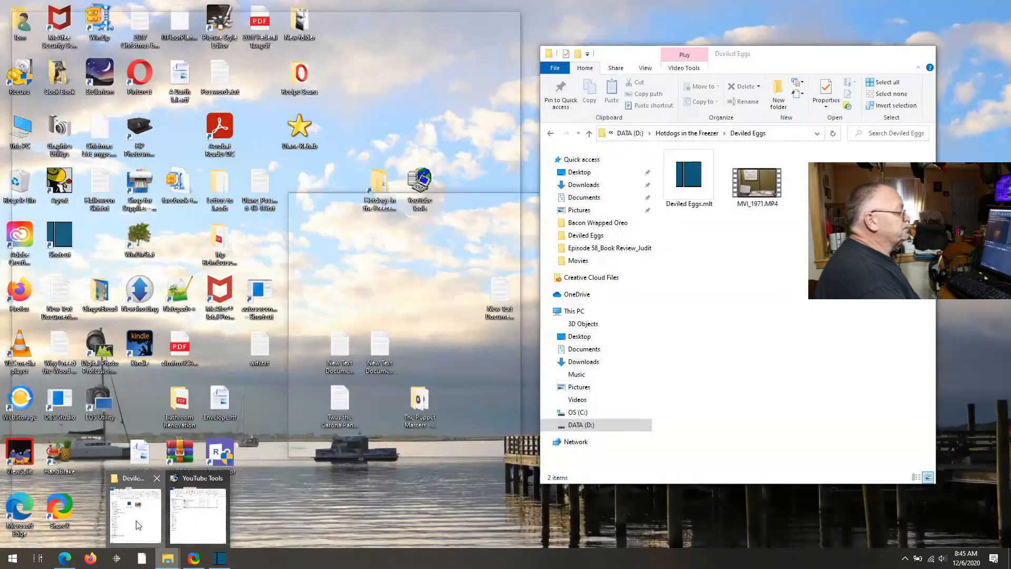
# - Drag MVI_1971.MP4 from the Deviled Eggs folder into the Shotcut playlist
pyautogui.click(137, 524)
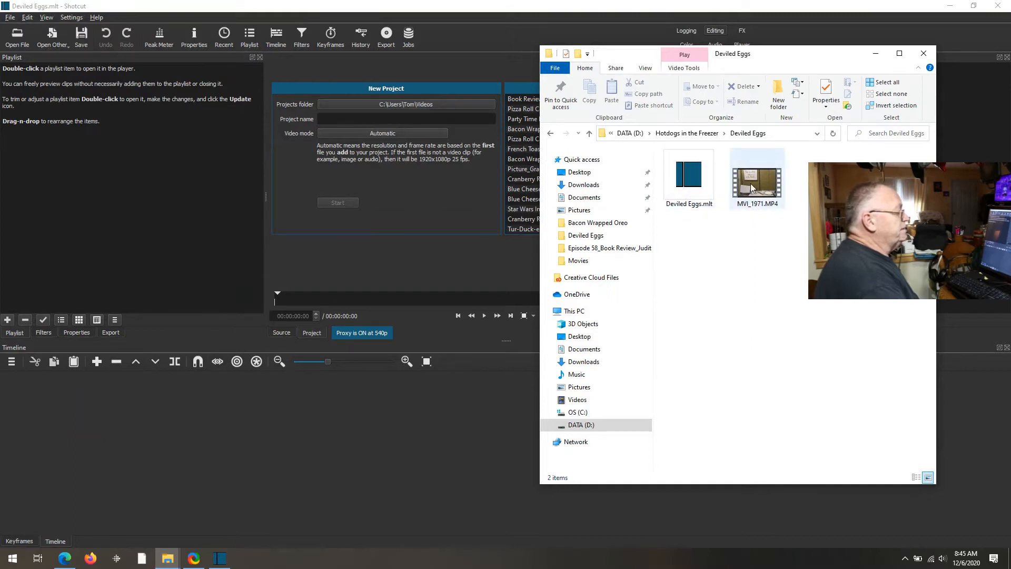
pyautogui.moveTo(767, 186); pyautogui.dragTo(74, 171)
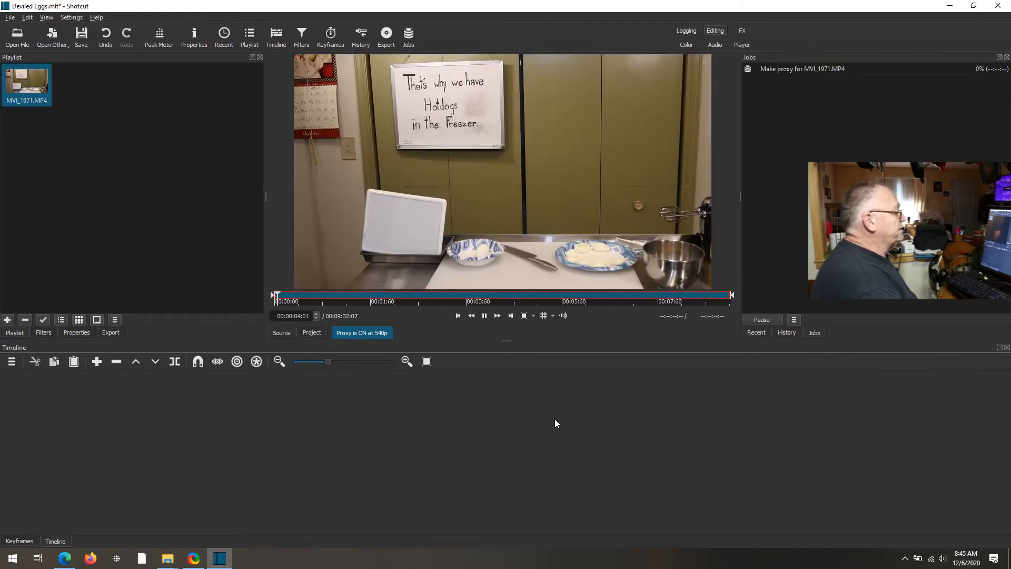
# - Pause MVI_1971.MP4 at 00:00:06:17 while its proxy is generated
pyautogui.click(484, 316)
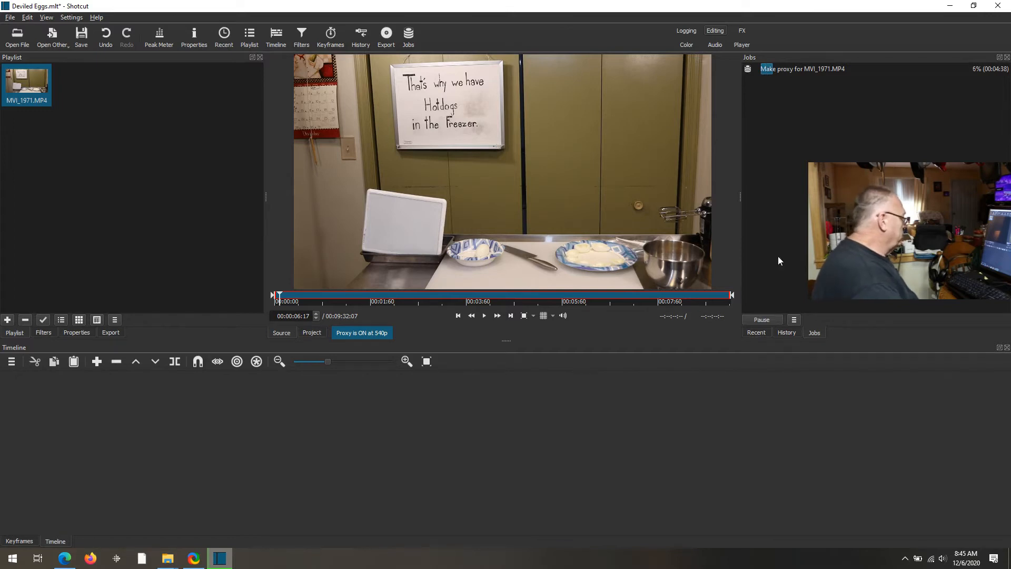
pyautogui.moveTo(167, 560)
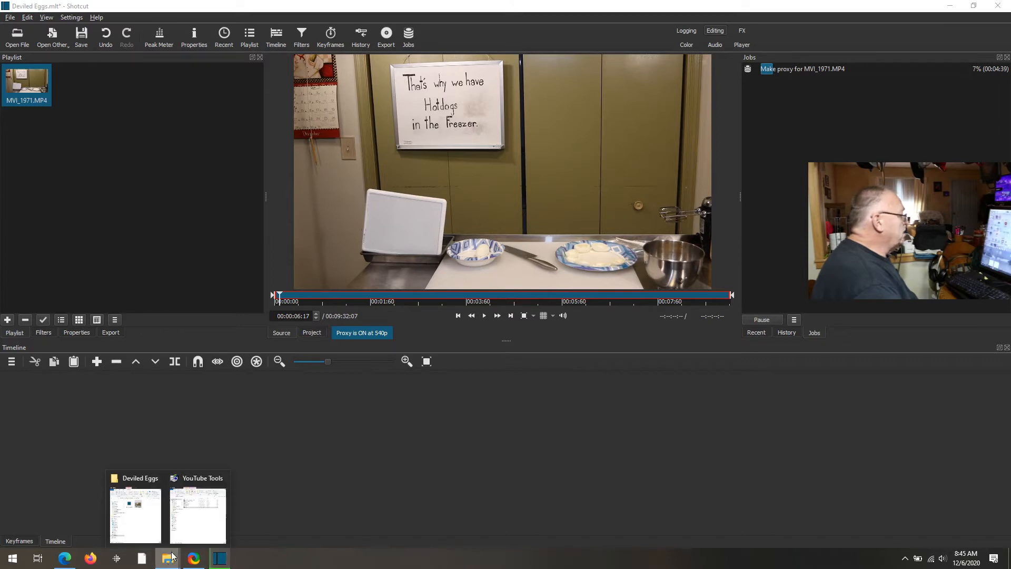
pyautogui.click(140, 532)
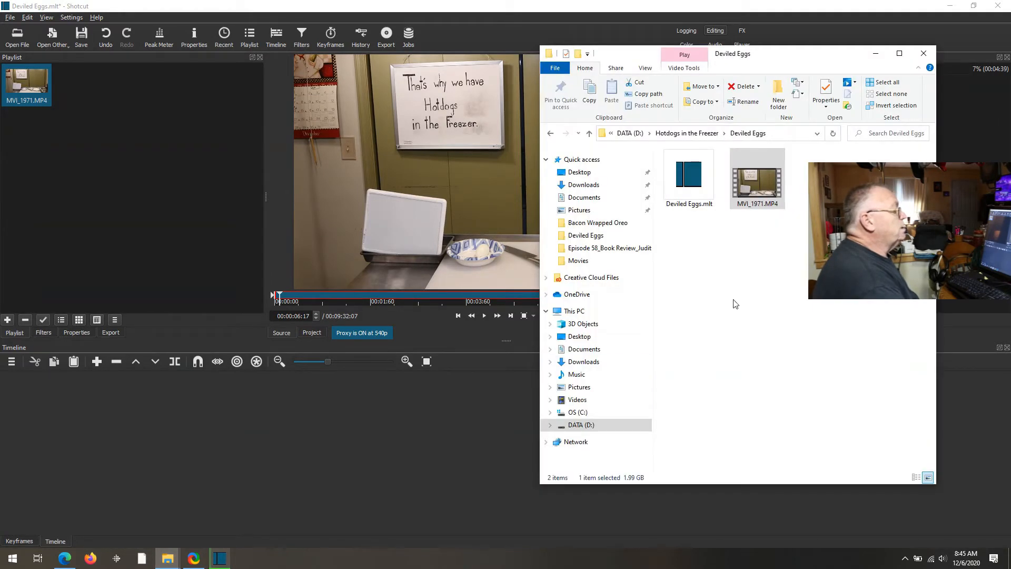
pyautogui.rightClick(743, 188)
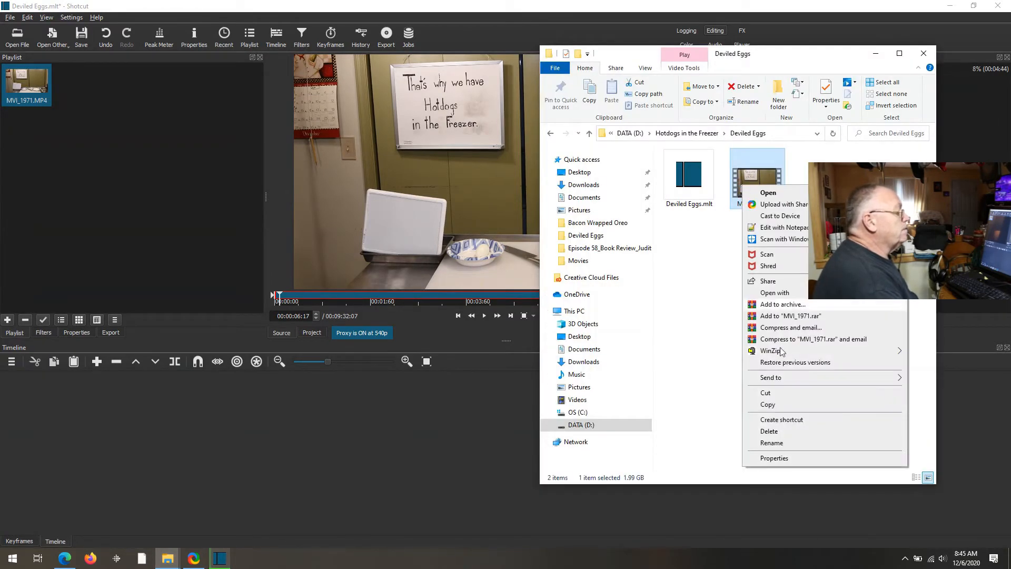
pyautogui.click(793, 459)
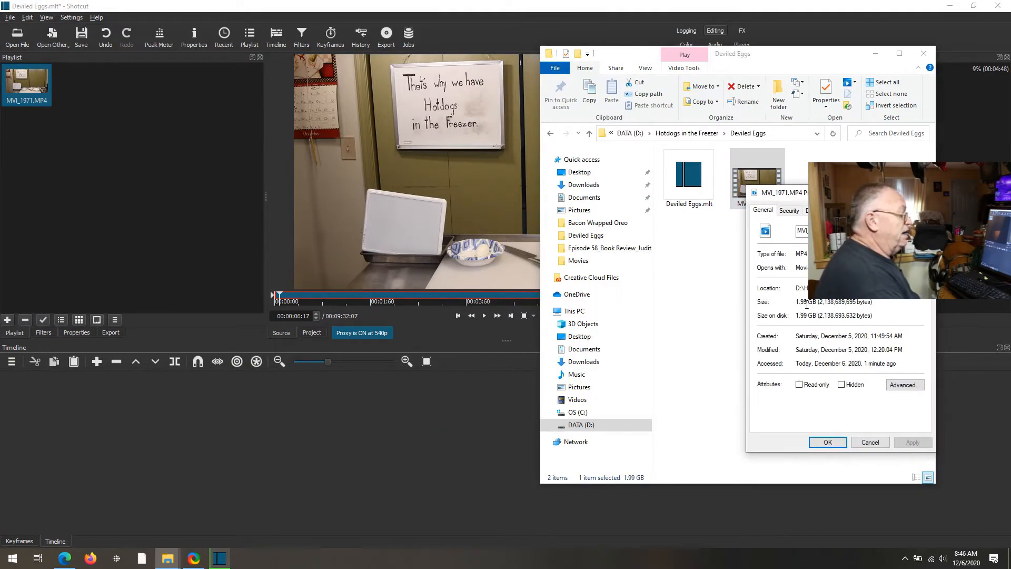
pyautogui.click(870, 442)
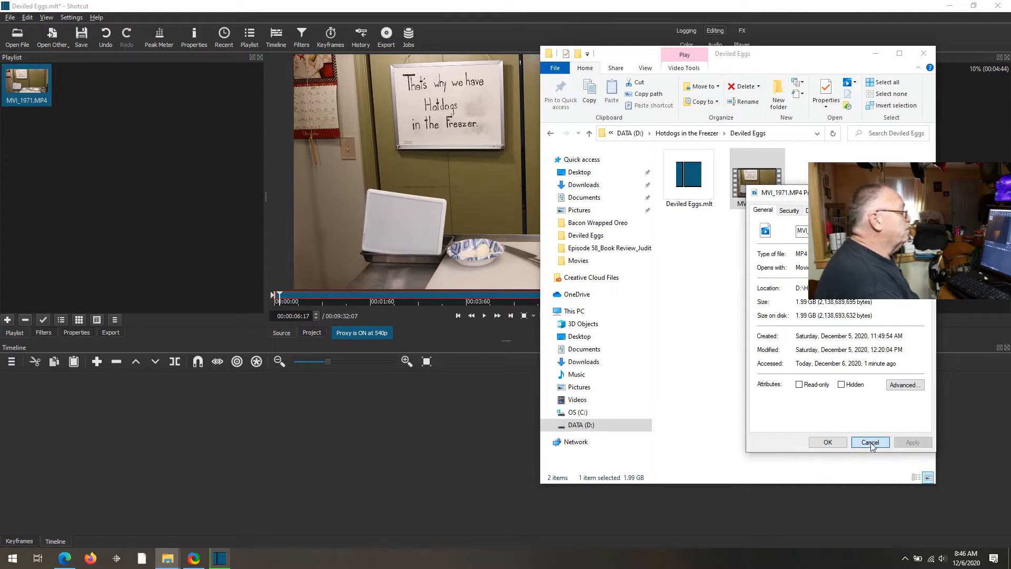
pyautogui.click(375, 460)
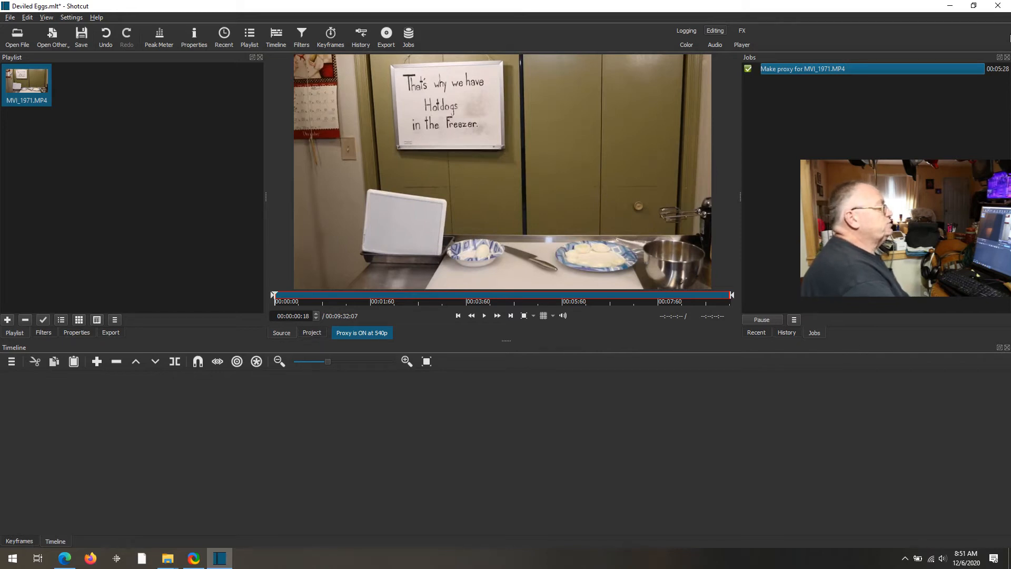
# - Close Shotcut, saving changes, then reopen Deviled Eggs.mlt from File Explorer
pyautogui.click(998, 10)
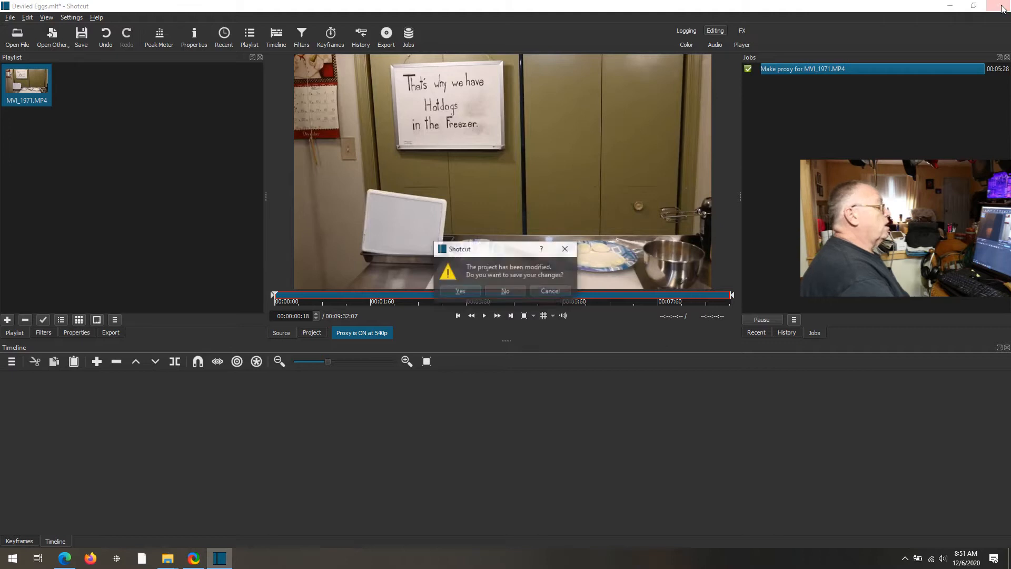
pyautogui.click(466, 289)
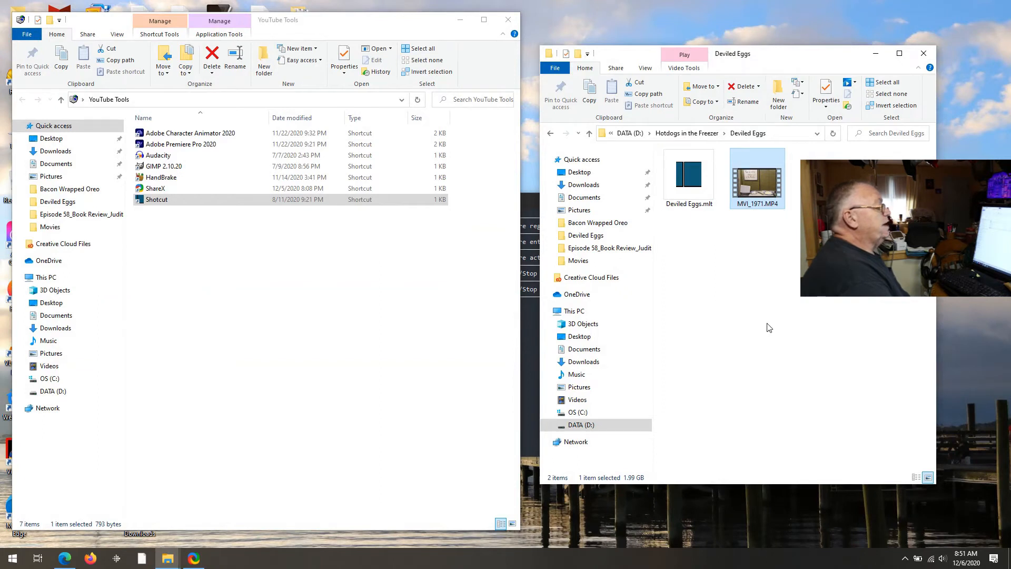
pyautogui.click(689, 182)
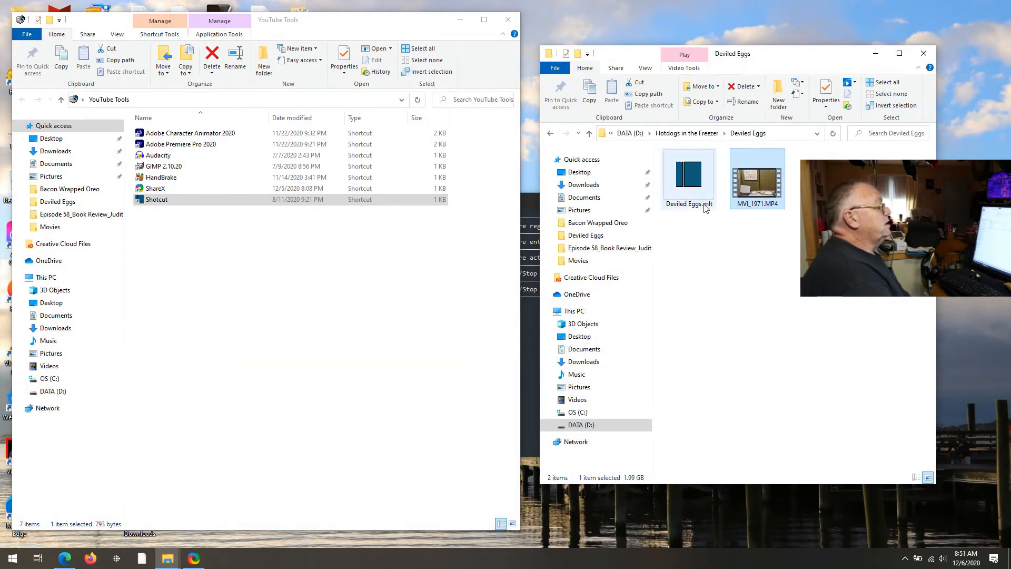
pyautogui.doubleClick(689, 181)
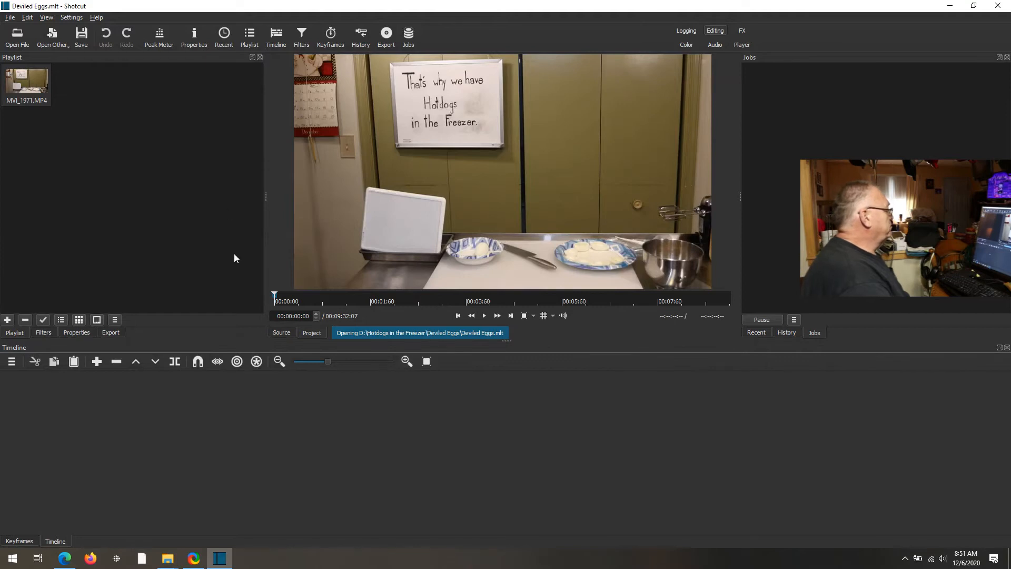
# - Add two video tracks, V1 and V2, from the timeline's context menu
pyautogui.rightClick(197, 433)
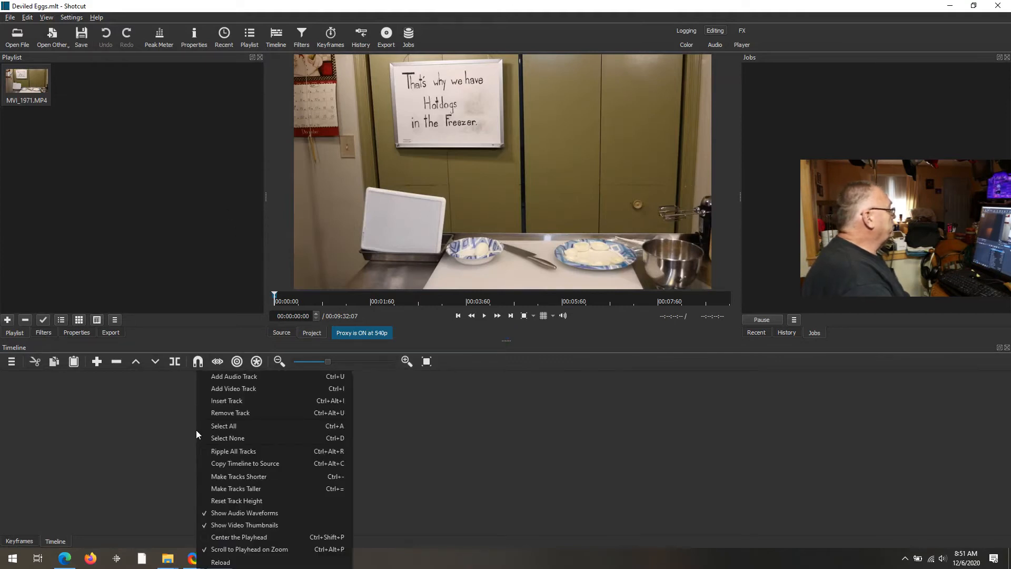
pyautogui.click(243, 389)
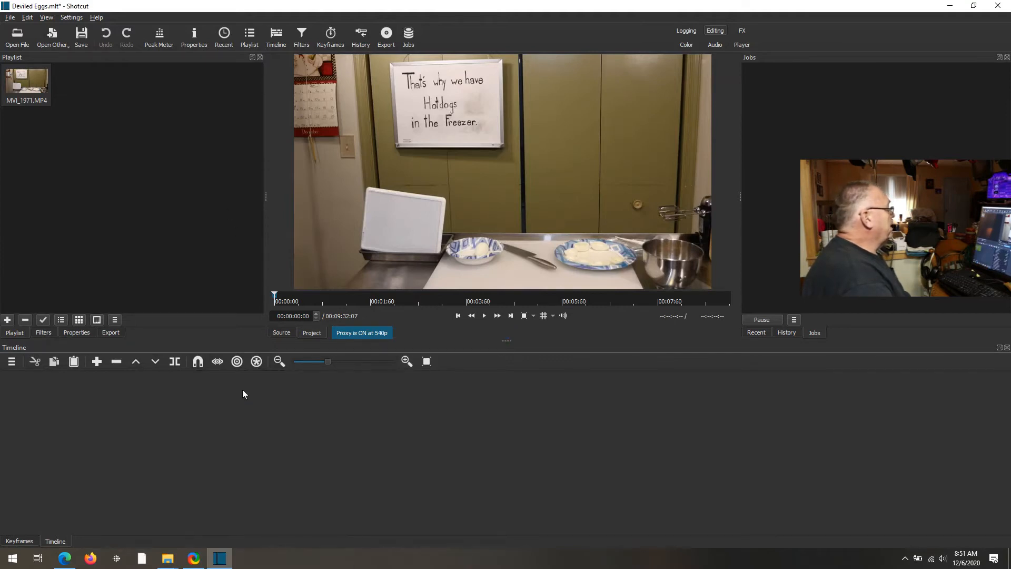
pyautogui.rightClick(245, 434)
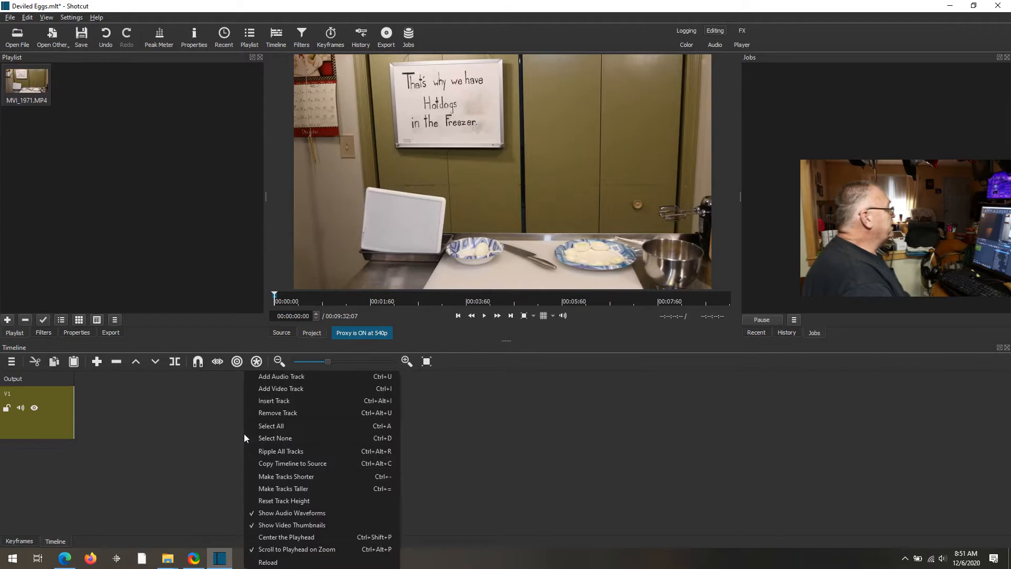
pyautogui.click(288, 390)
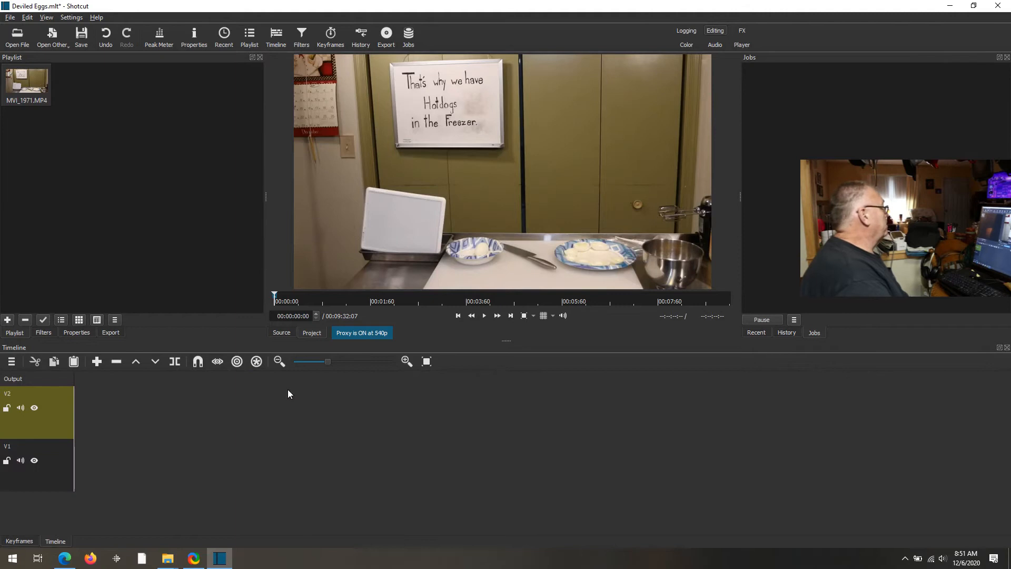
# - Hide track V2, place MVI_1971.MP4 on V1, and preview it from about 3 seconds
pyautogui.click(34, 408)
pyautogui.moveTo(33, 76); pyautogui.dragTo(112, 463)
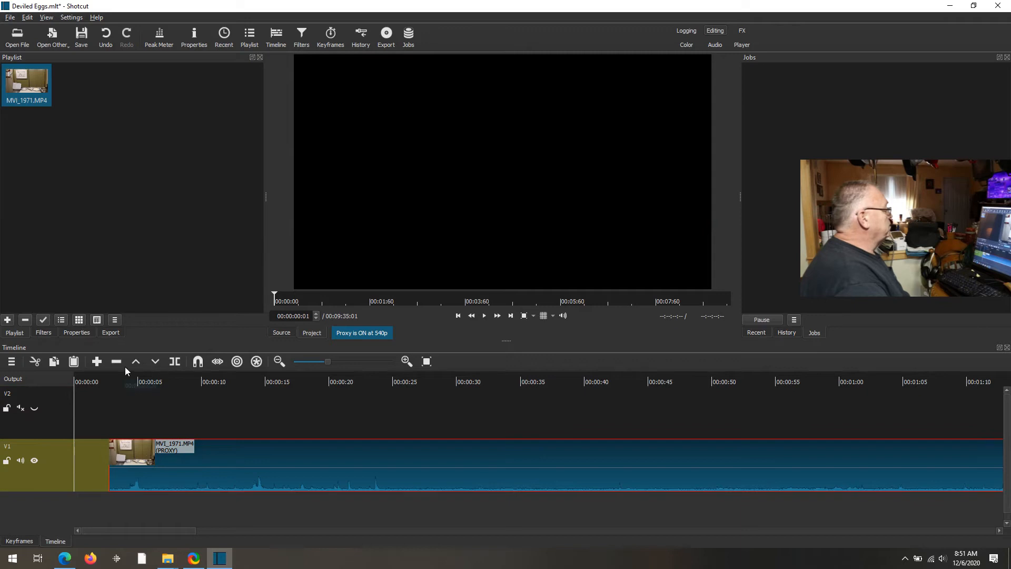
pyautogui.click(120, 381)
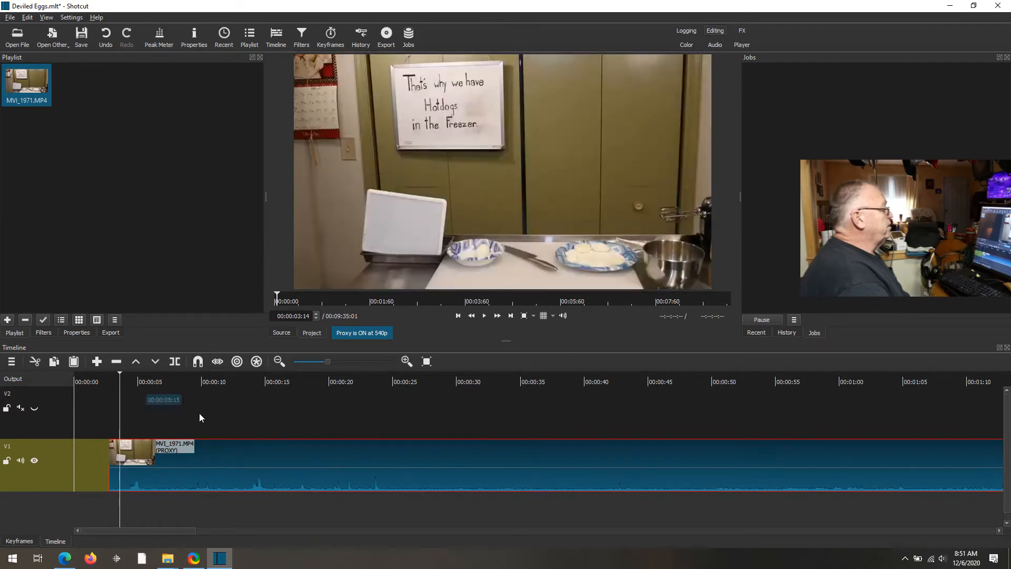
pyautogui.click(485, 314)
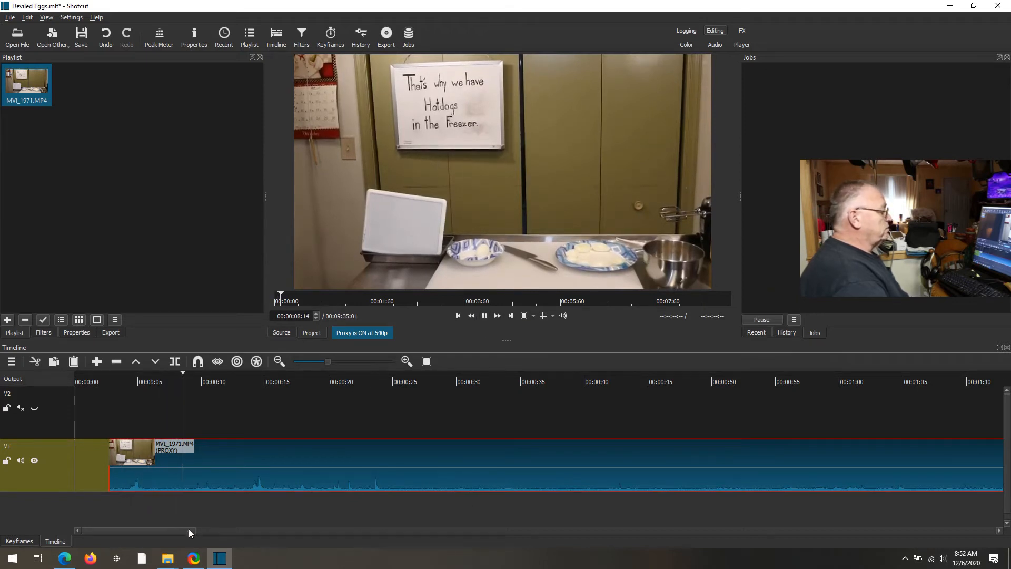
pyautogui.moveTo(188, 530); pyautogui.dragTo(213, 530)
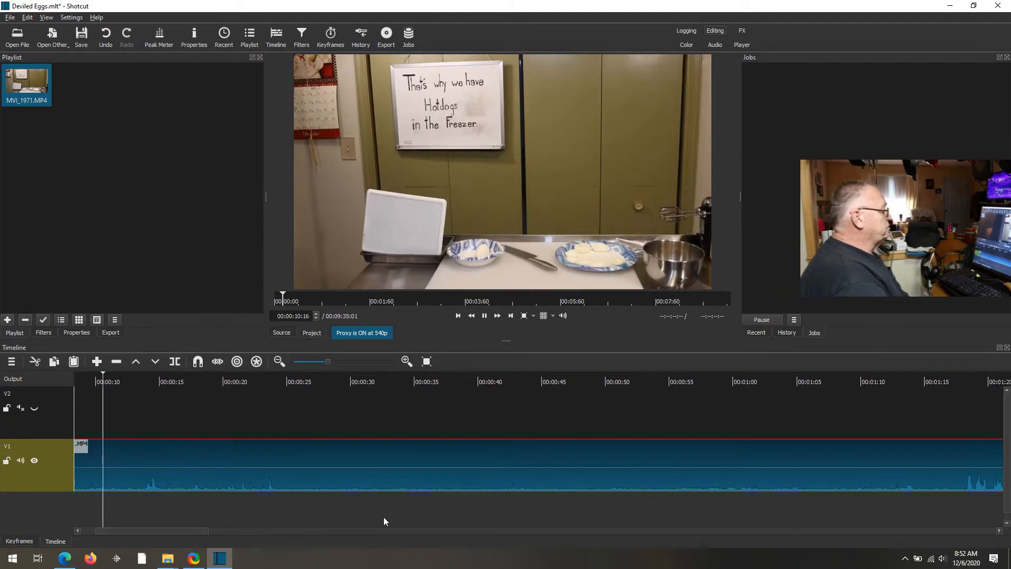
pyautogui.click(485, 317)
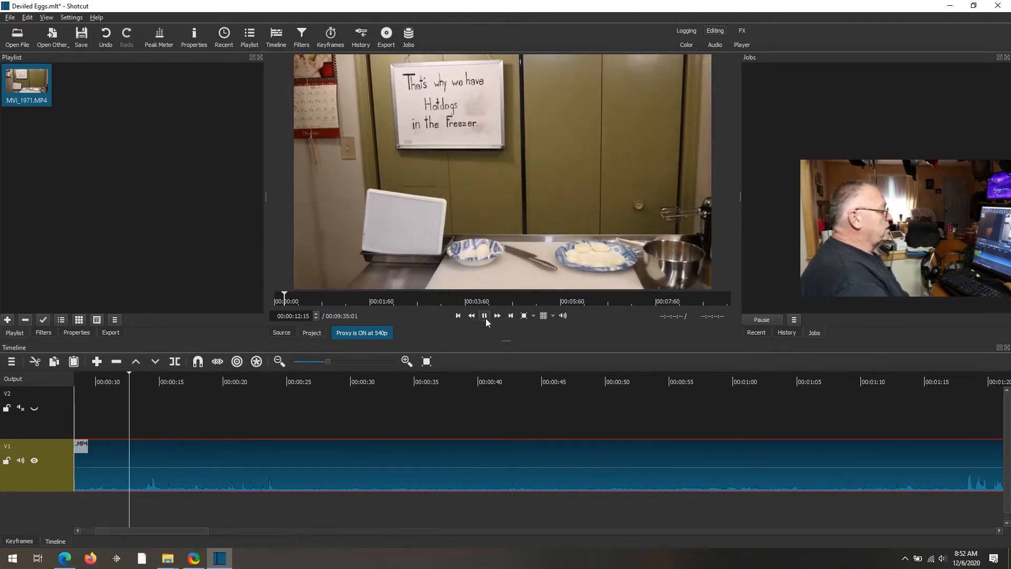
# - Zoom in and scrub around 1:17, parking the playhead at 00:01:17:16
pyautogui.click(586, 380)
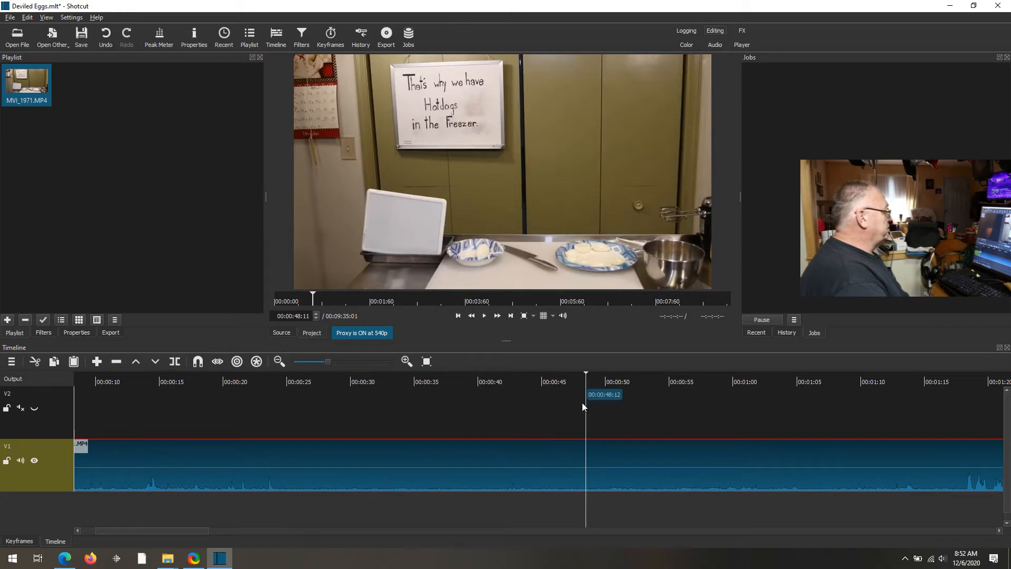
pyautogui.moveTo(200, 529); pyautogui.dragTo(265, 528)
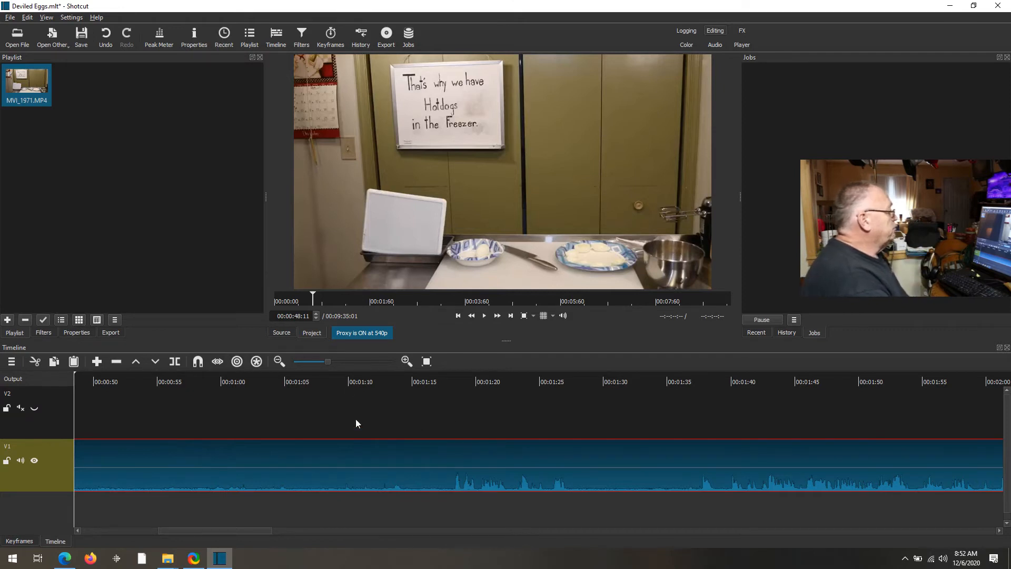
pyautogui.click(375, 364)
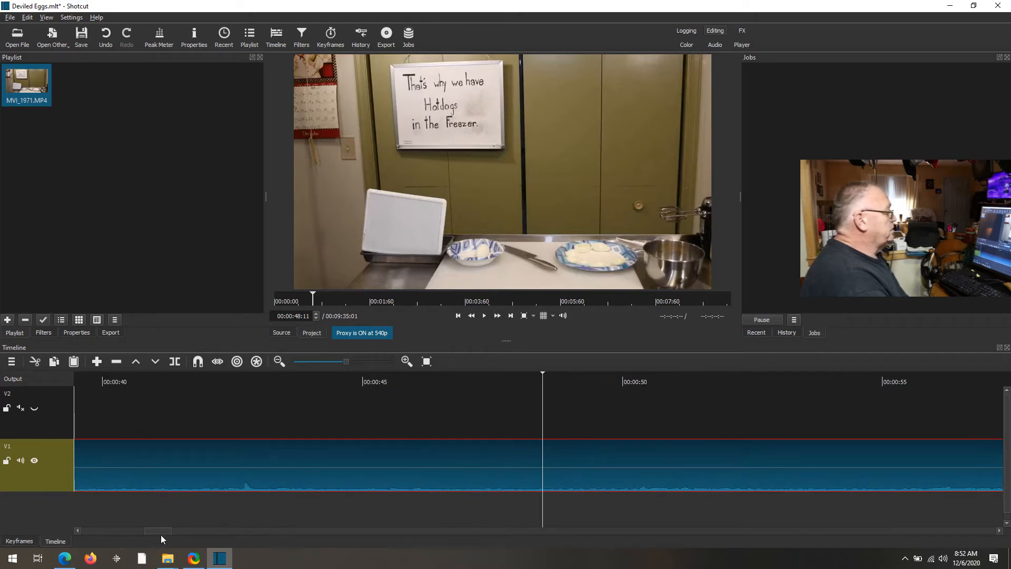
pyautogui.moveTo(164, 531); pyautogui.dragTo(213, 530)
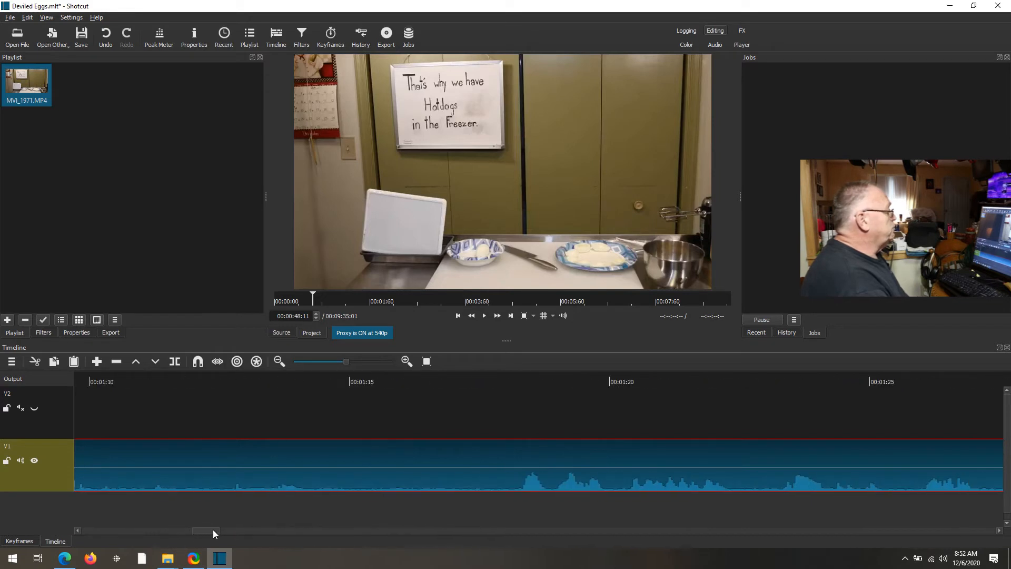
pyautogui.click(460, 375)
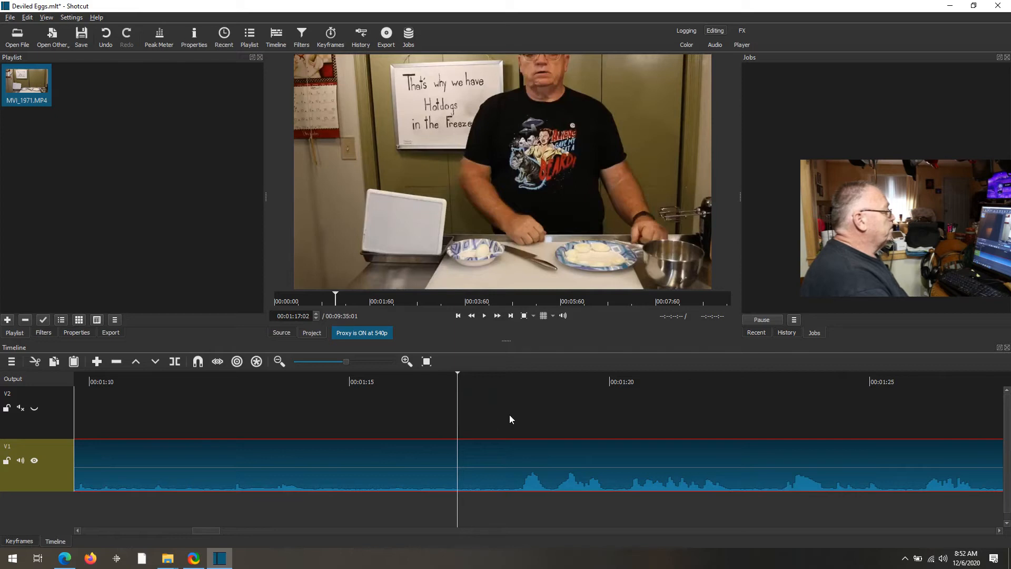
pyautogui.click(484, 316)
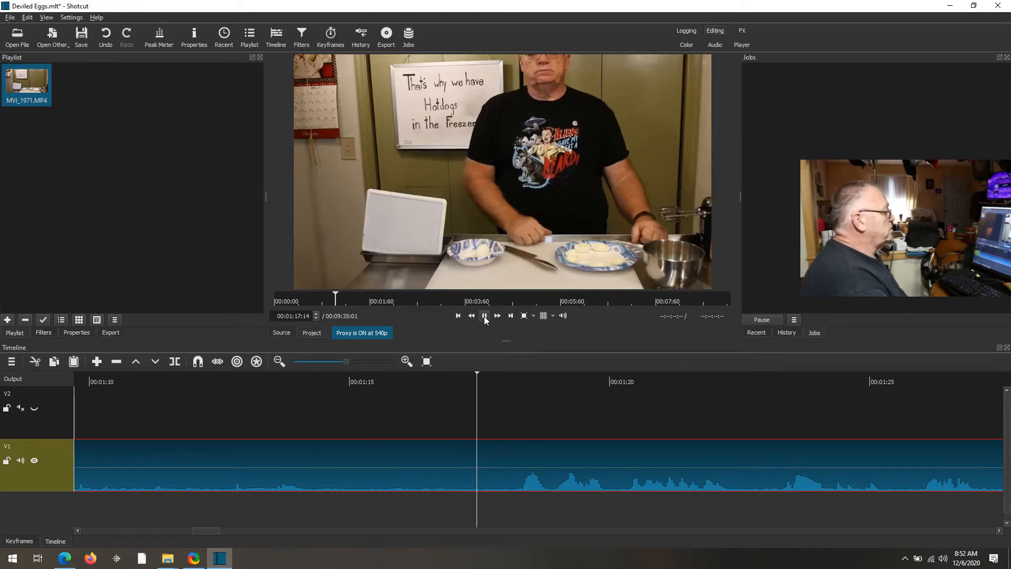
pyautogui.click(484, 316)
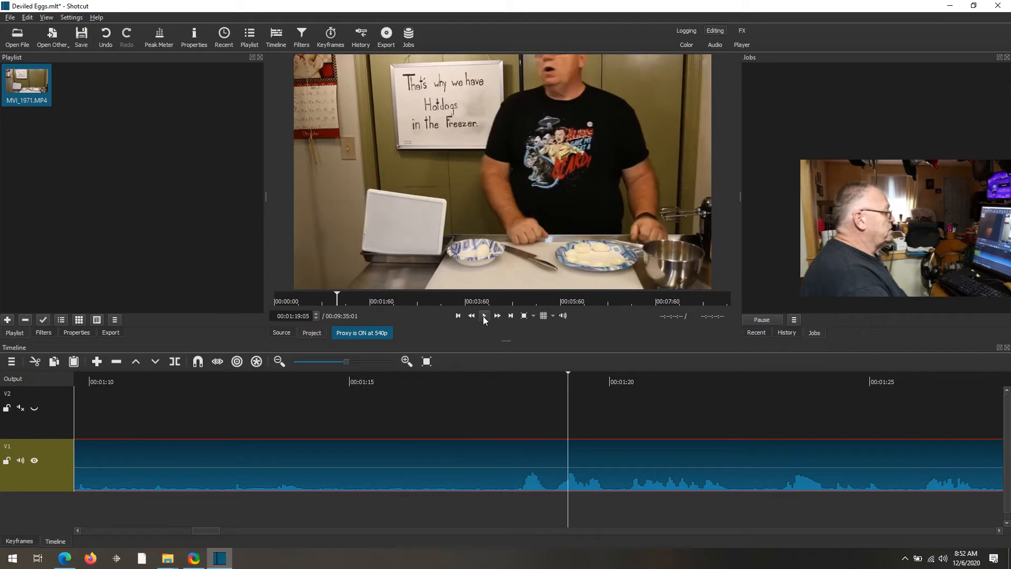
pyautogui.click(487, 375)
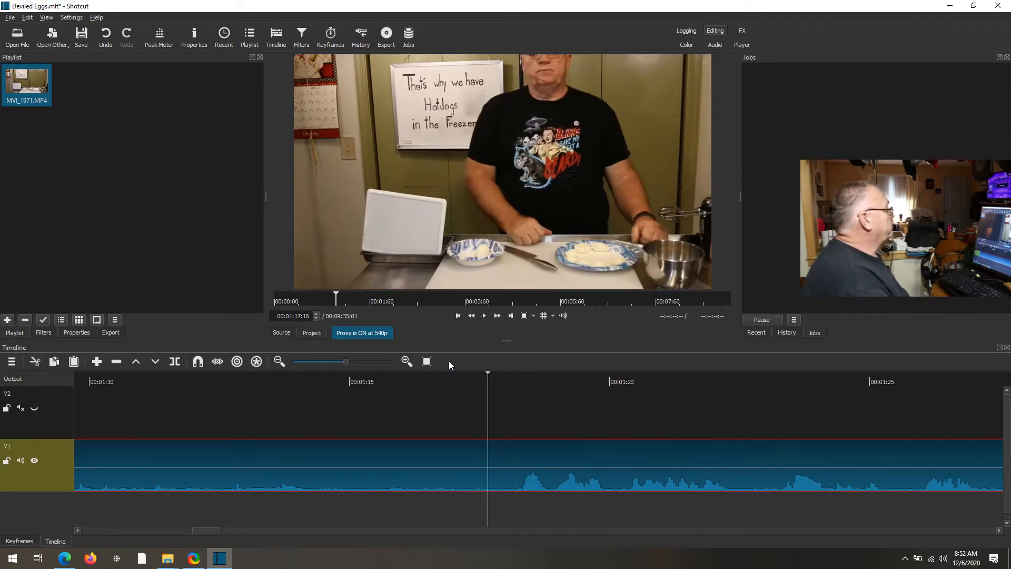
# - Split the clip at 00:01:17:16, delete the opening part, and remove the gap
pyautogui.click(175, 361)
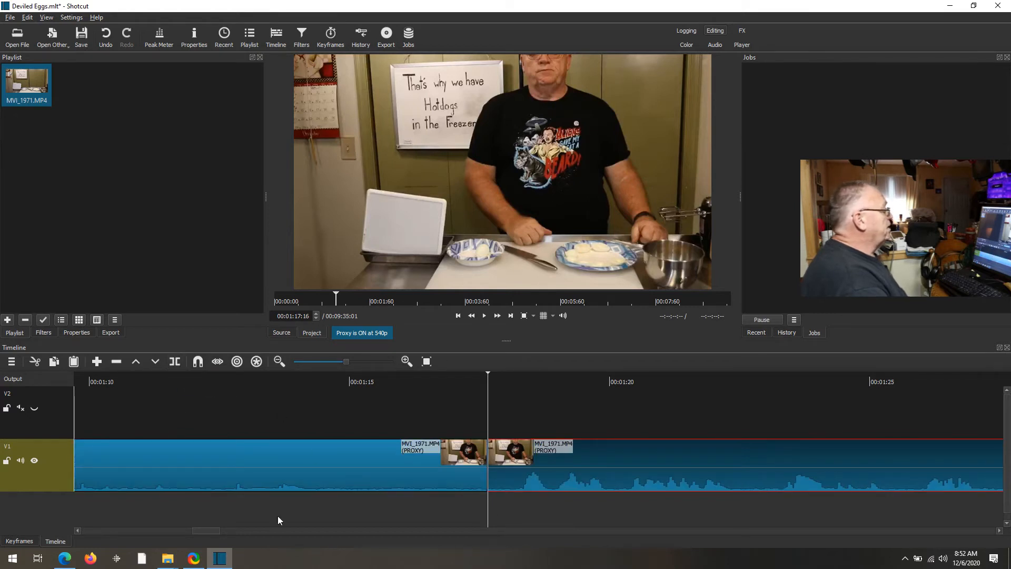
pyautogui.click(317, 457)
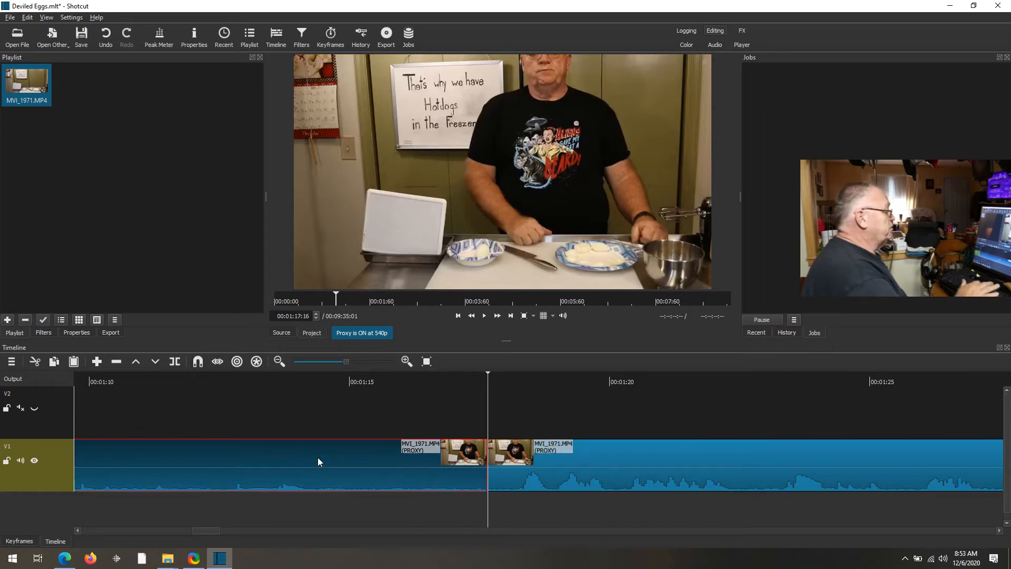
pyautogui.press('Delete')
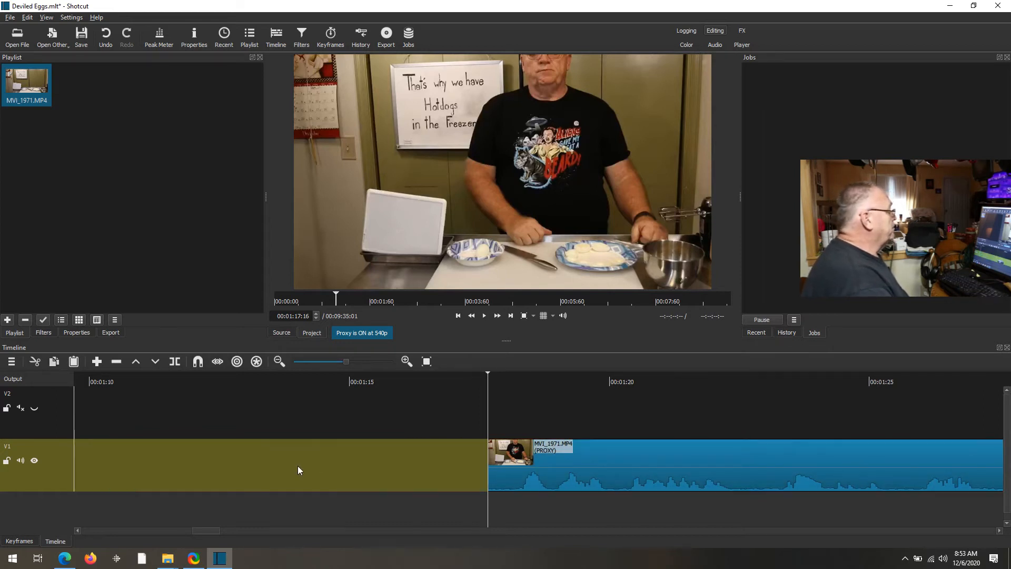
pyautogui.rightClick(298, 466)
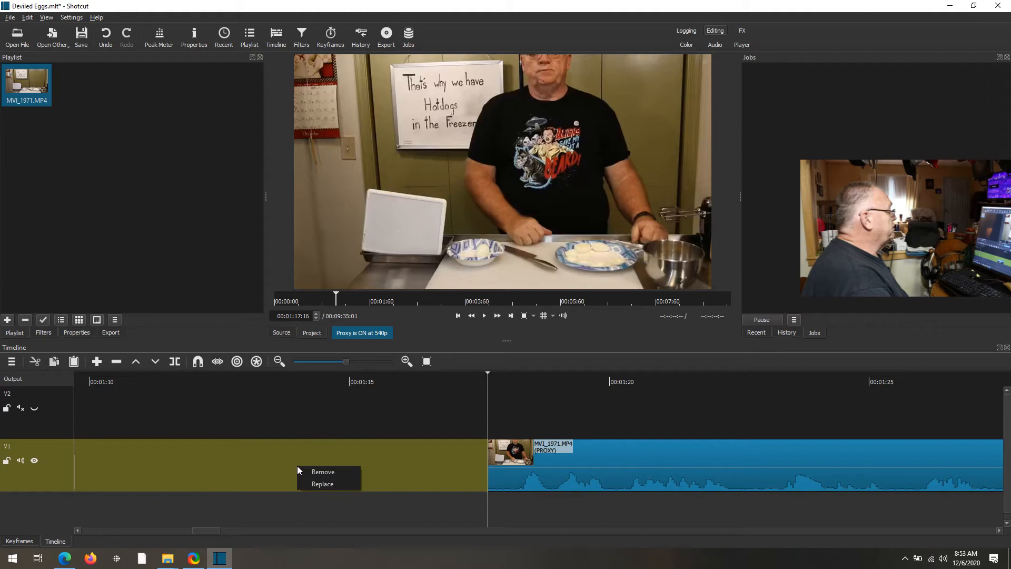
pyautogui.click(324, 472)
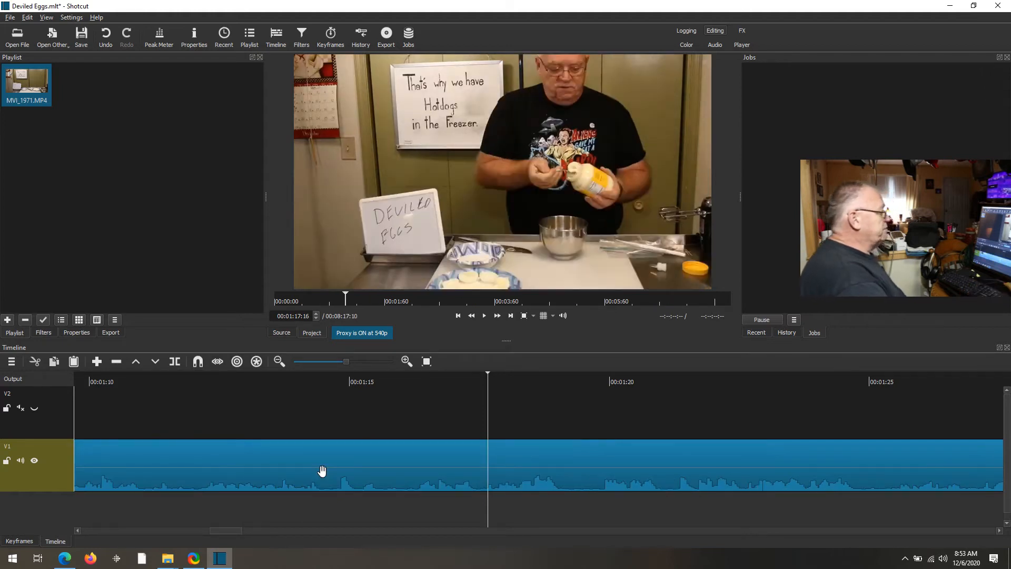
pyautogui.press('Home')
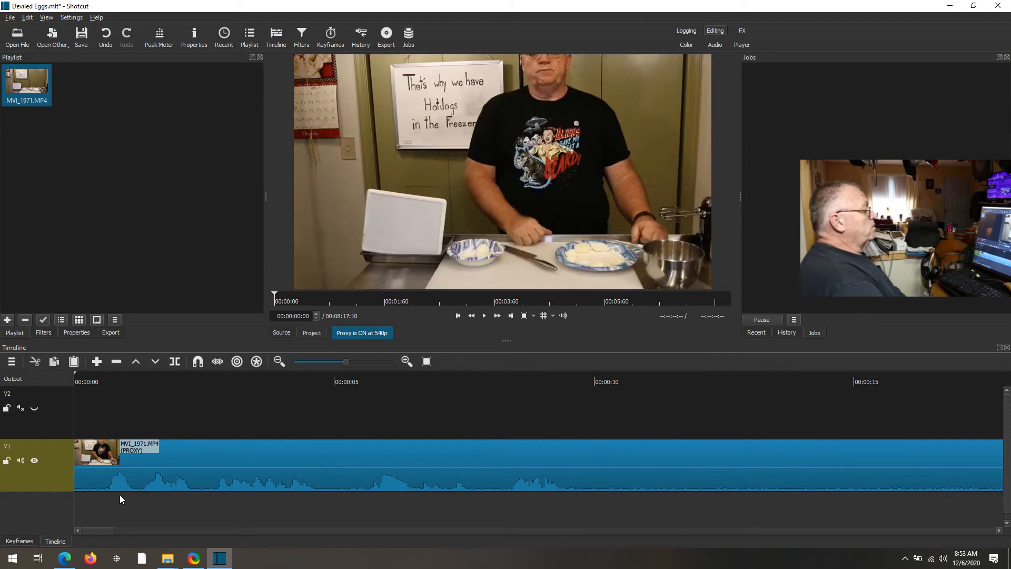
# - Preview the trimmed clip, then add a 22-frame fade-in to the V1 clip's start
pyautogui.click(484, 316)
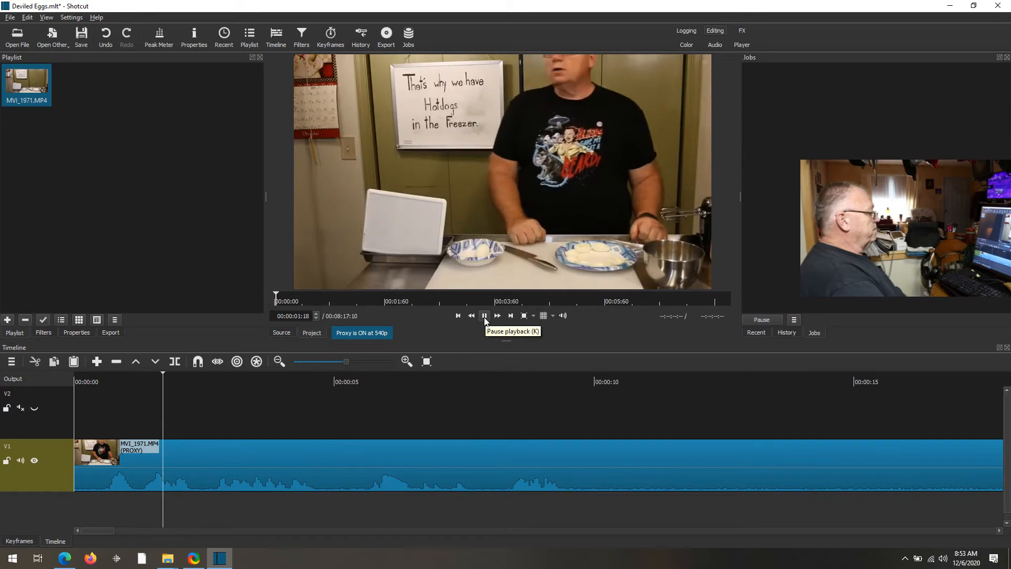
pyautogui.click(484, 316)
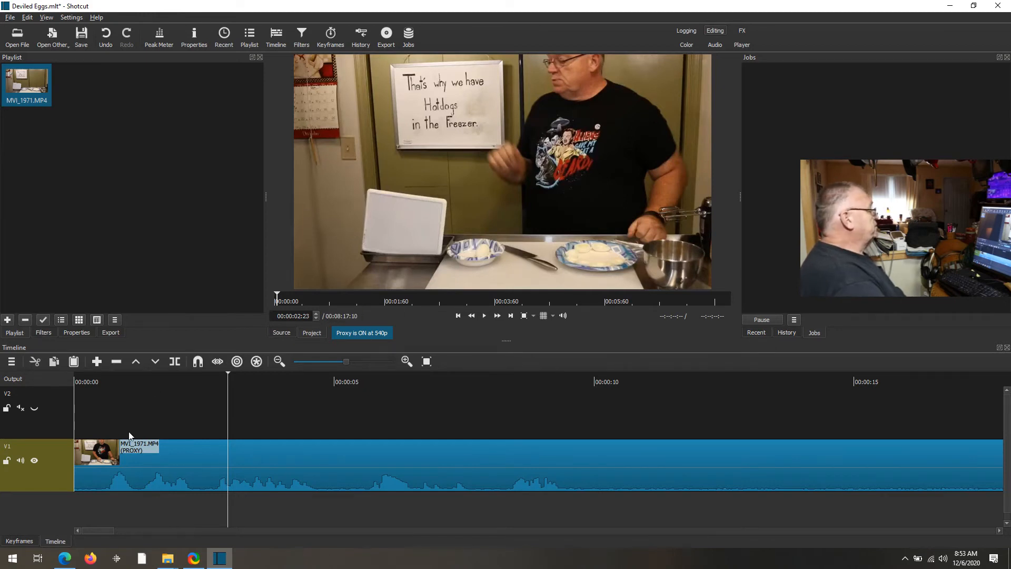
pyautogui.click(169, 461)
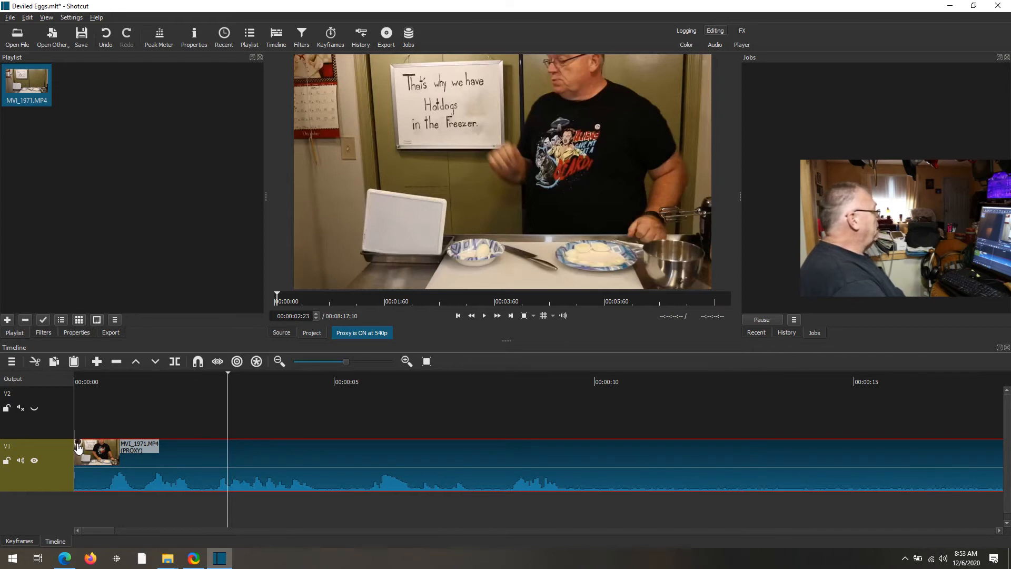
pyautogui.moveTo(78, 447); pyautogui.dragTo(132, 452)
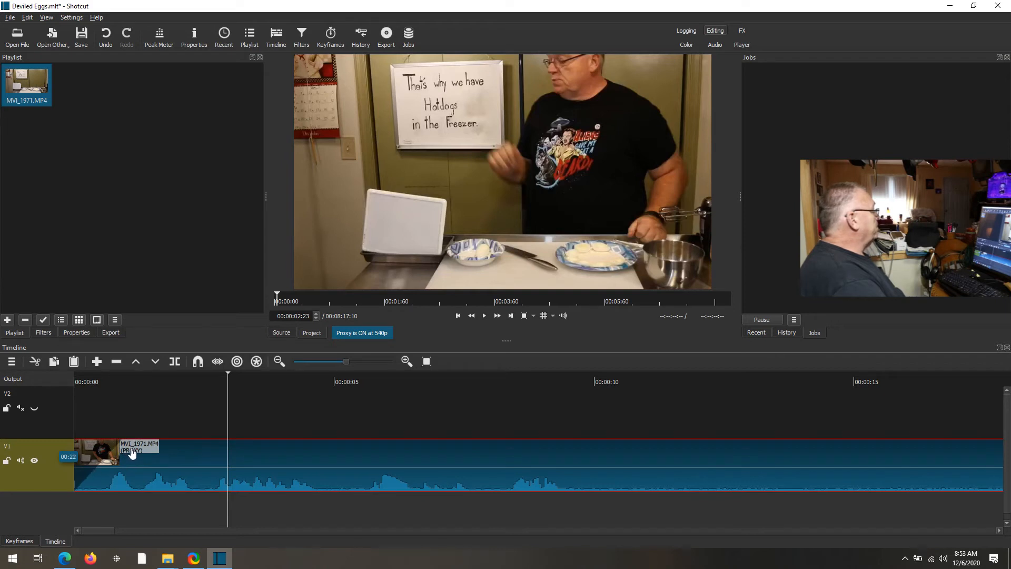
pyautogui.moveTo(131, 454); pyautogui.dragTo(133, 452)
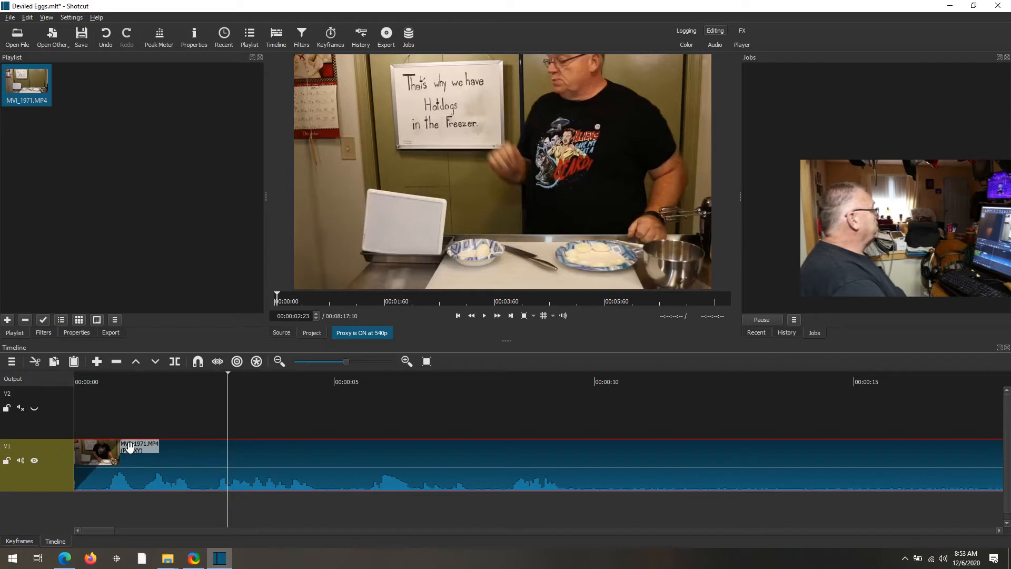
# - Turn off the Fade In Audio filter and preview the clip's opening fade-in
pyautogui.click(42, 332)
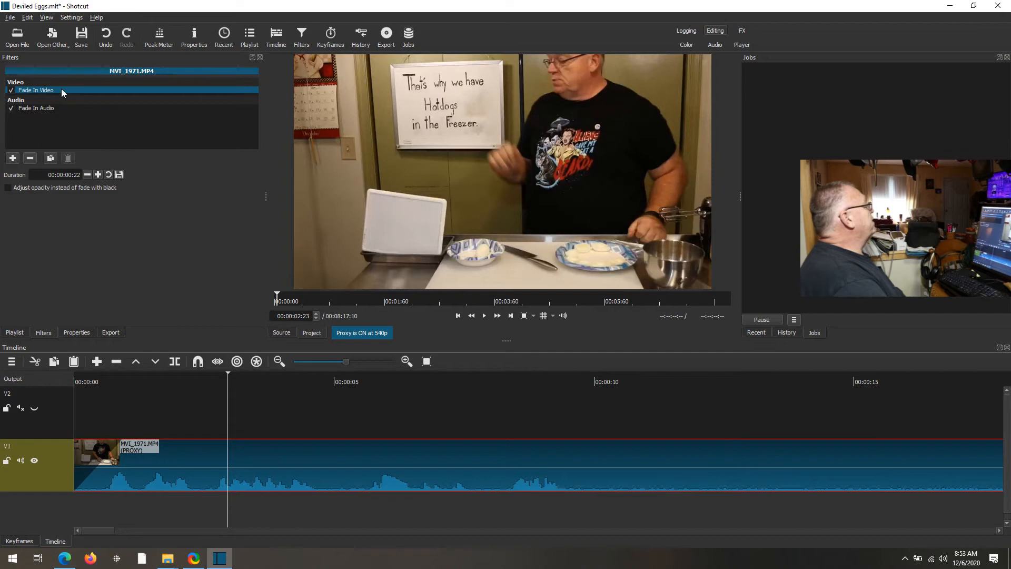
pyautogui.click(11, 109)
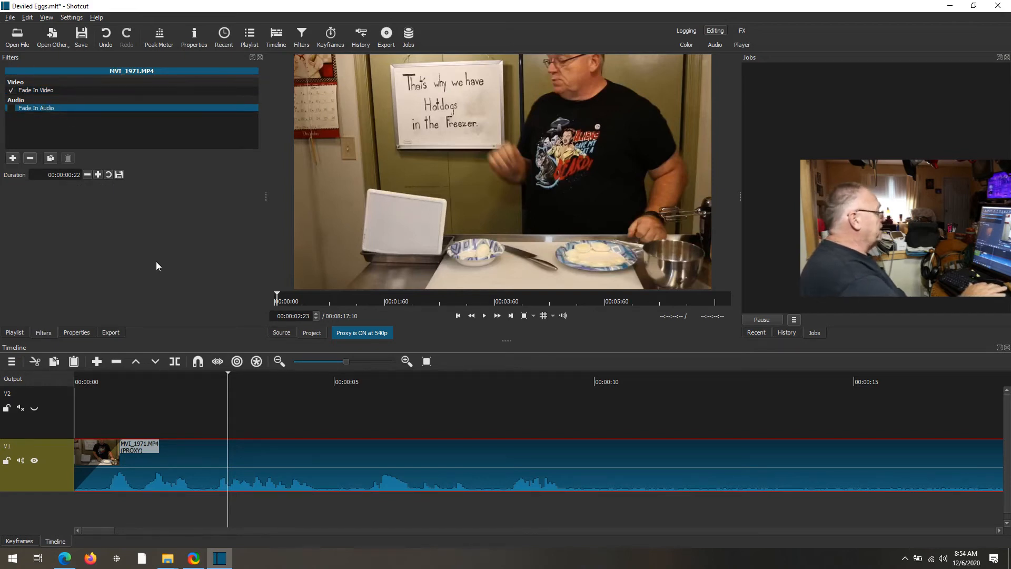
pyautogui.press('Home')
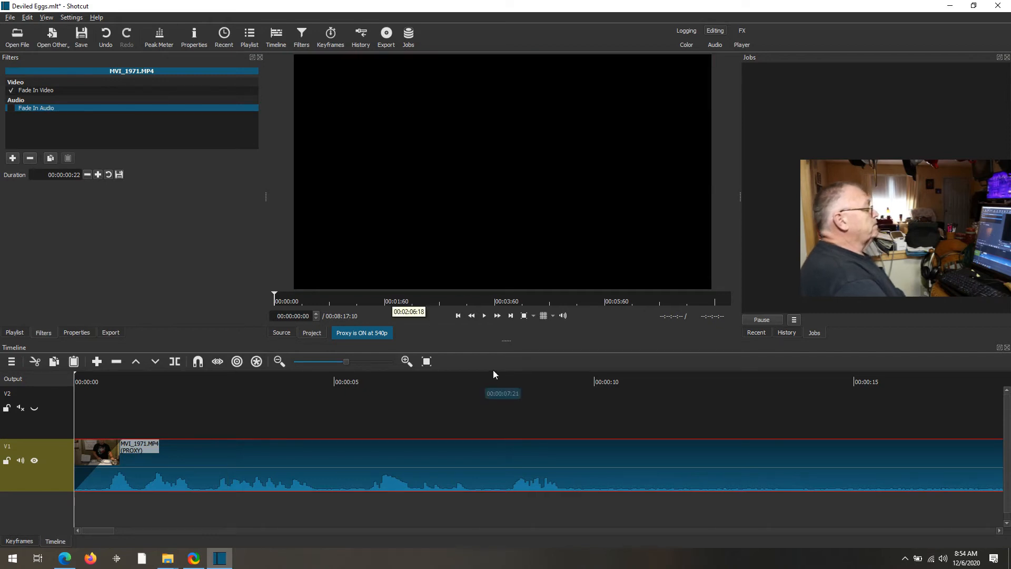
pyautogui.click(484, 316)
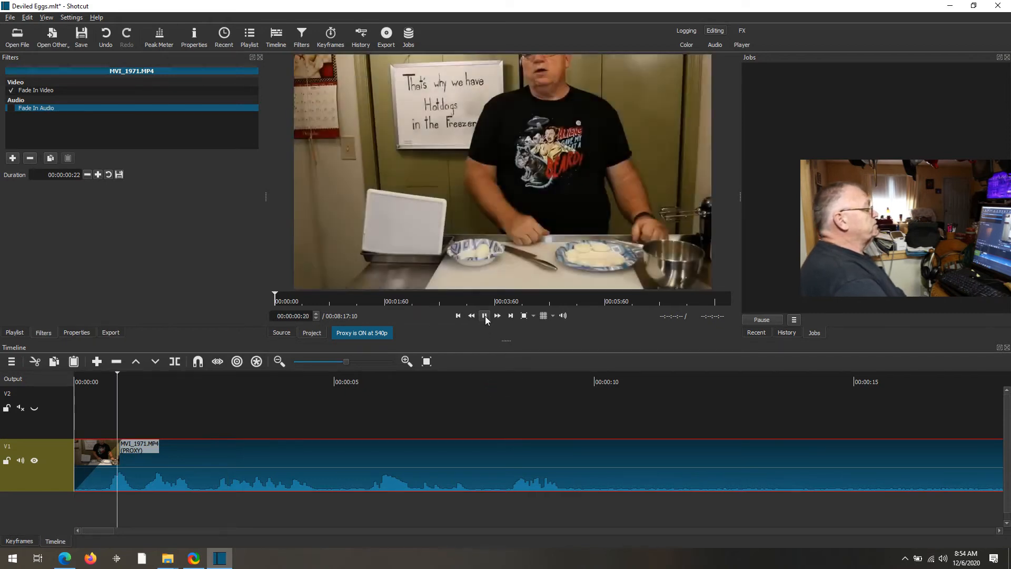
pyautogui.click(485, 316)
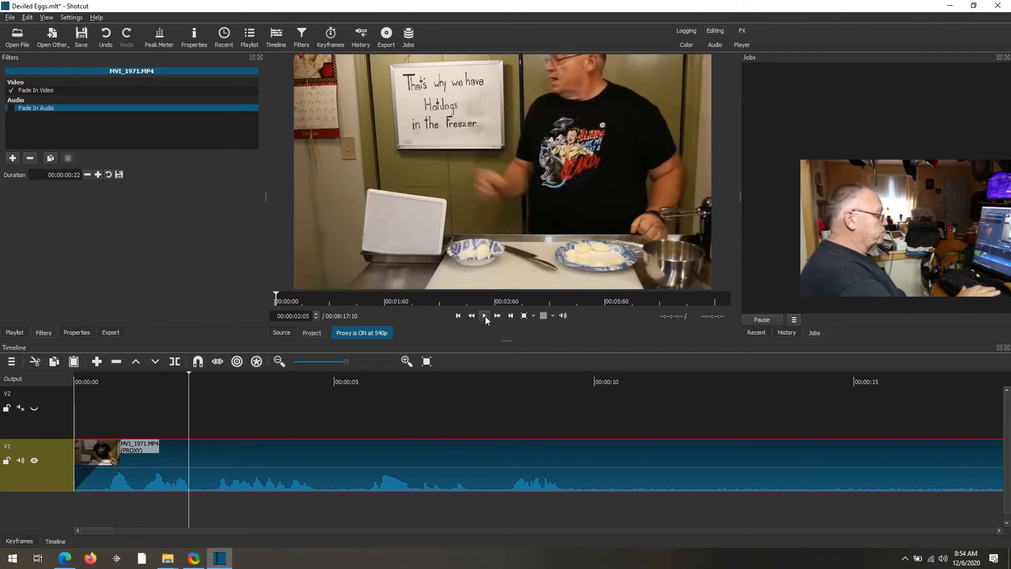
pyautogui.press('Home')
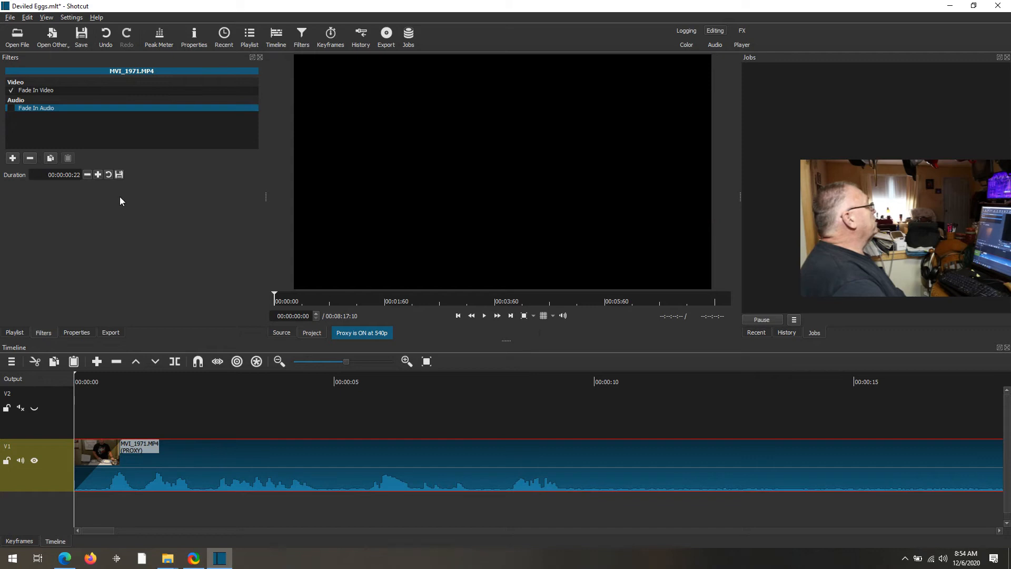
# - Change the Fade In Audio duration from 22 frames to 00:00:01:00
pyautogui.click(70, 175)
pyautogui.moveTo(69, 175); pyautogui.dragTo(72, 176)
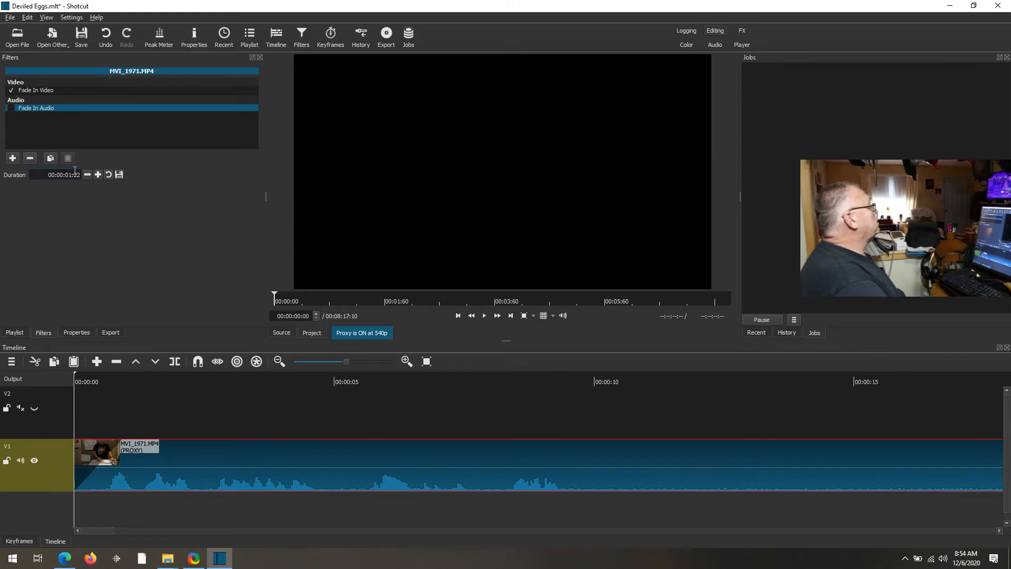
pyautogui.moveTo(74, 176); pyautogui.dragTo(81, 175)
pyautogui.write('00')
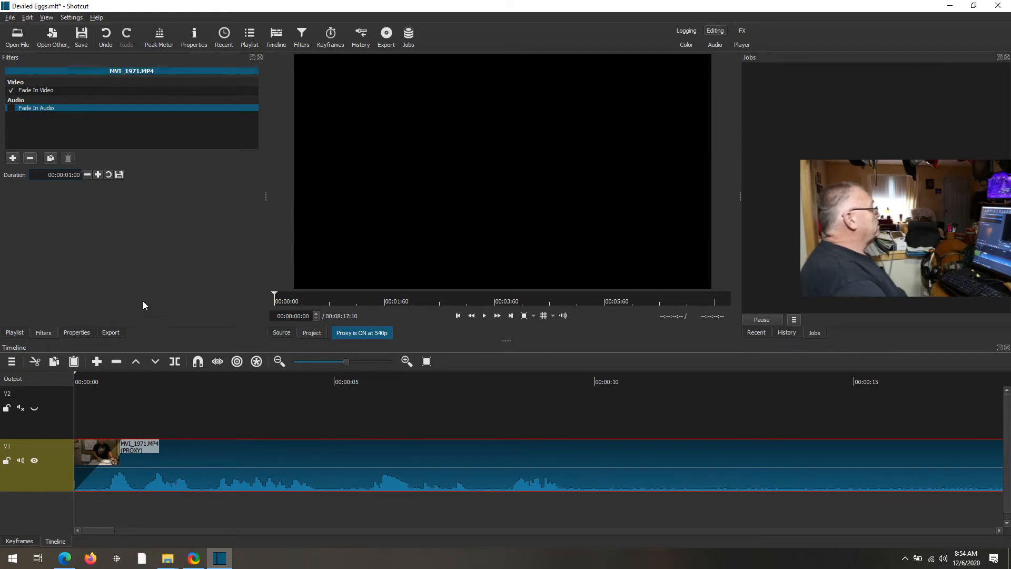
# - Replay the clip from the start to check both fade-ins, stopping at 00:00:10:21
pyautogui.click(196, 381)
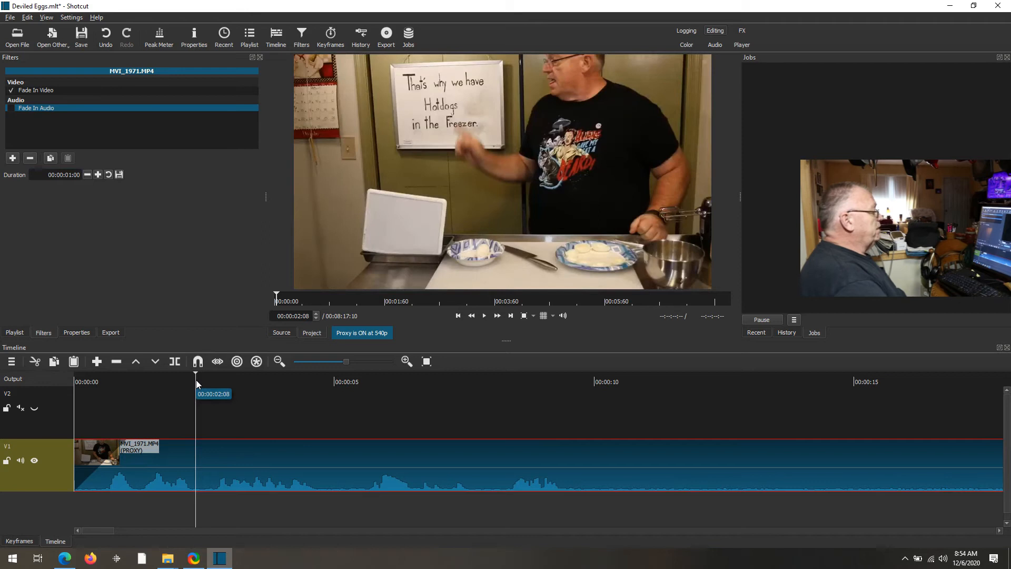
pyautogui.press('Home')
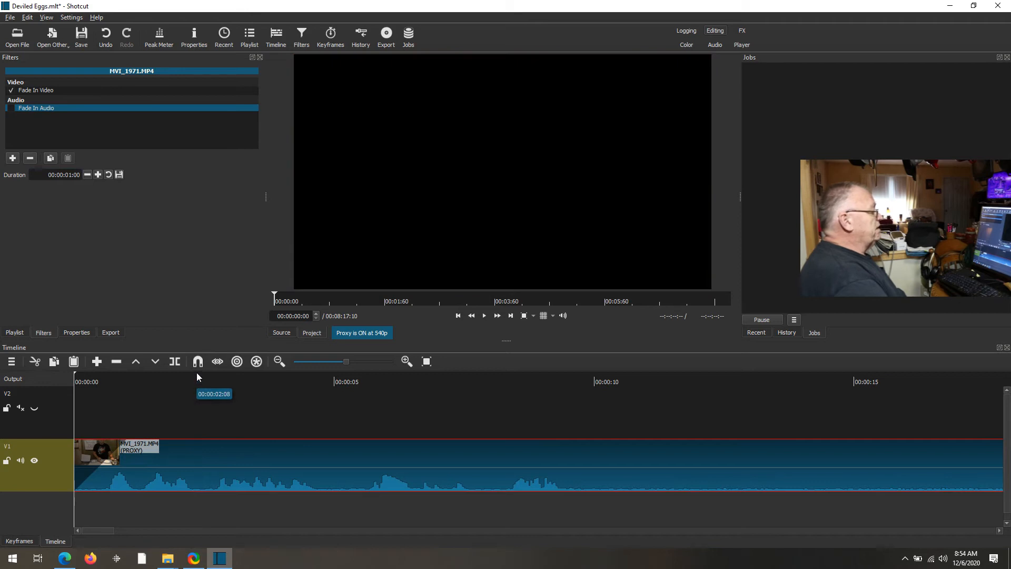
pyautogui.click(485, 316)
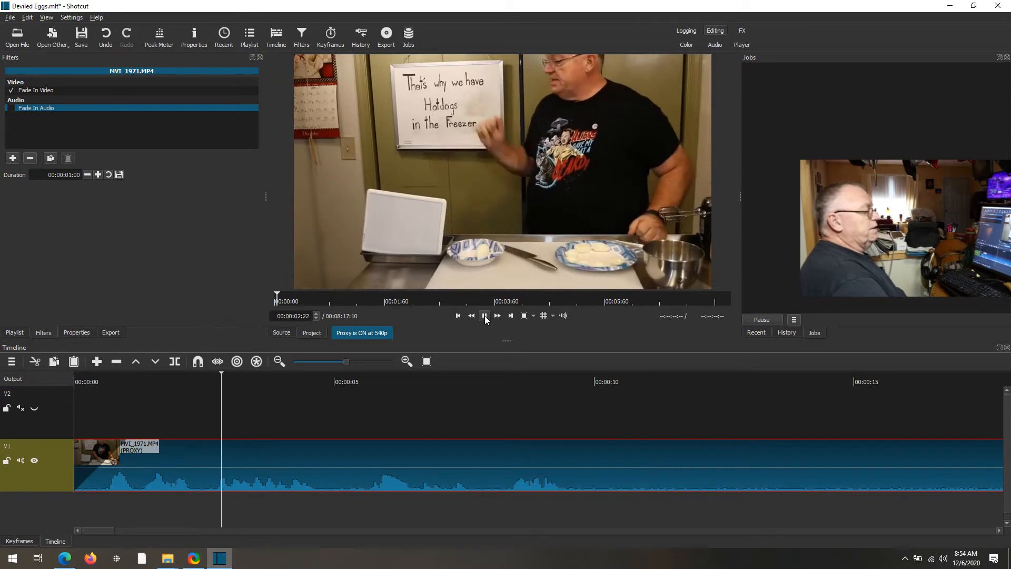
pyautogui.click(484, 316)
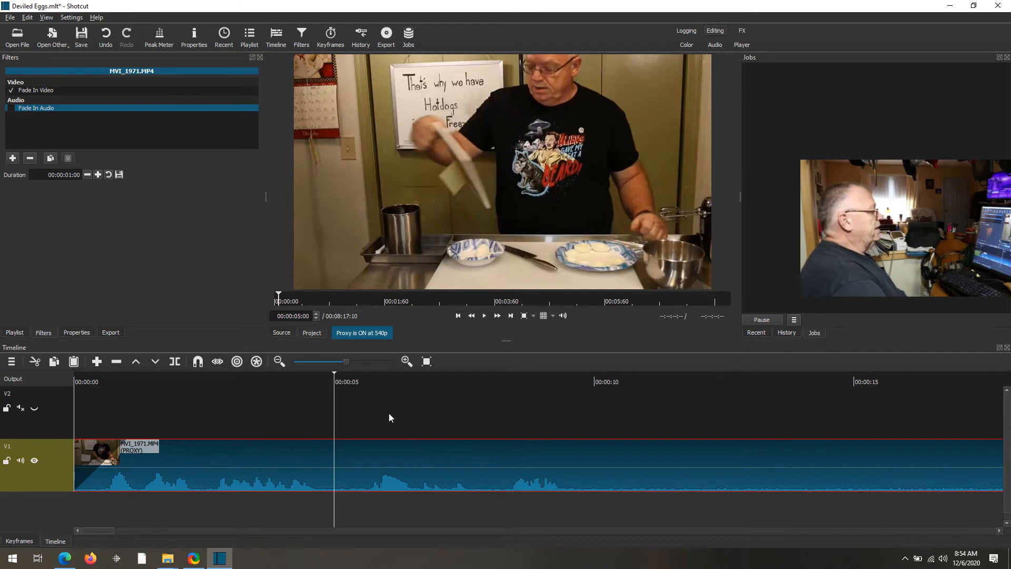
pyautogui.click(484, 316)
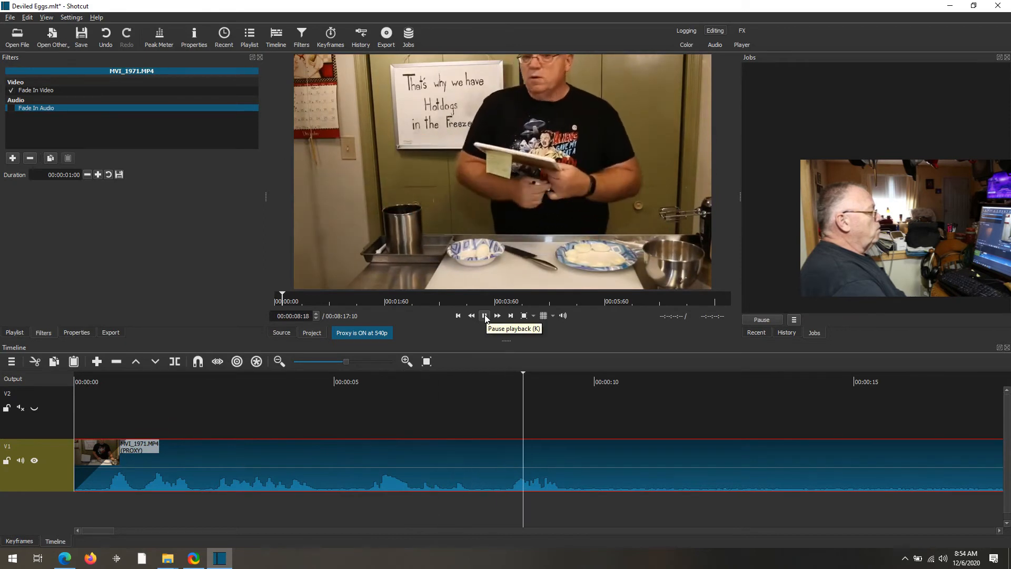
pyautogui.click(484, 316)
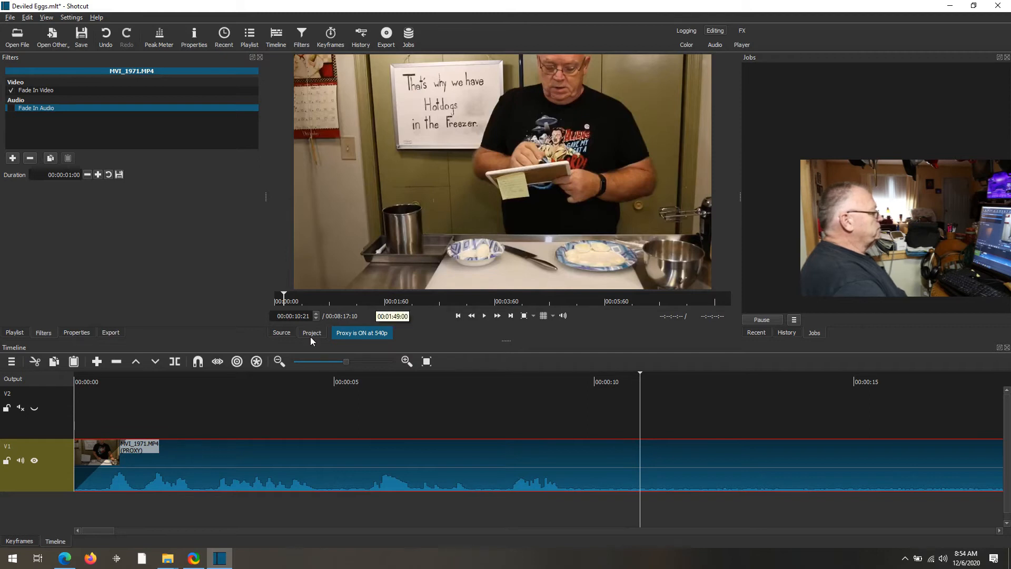
# - Split the V1 clip at 00:00:10:21 and 00:00:18:01, then select the middle piece
pyautogui.click(174, 362)
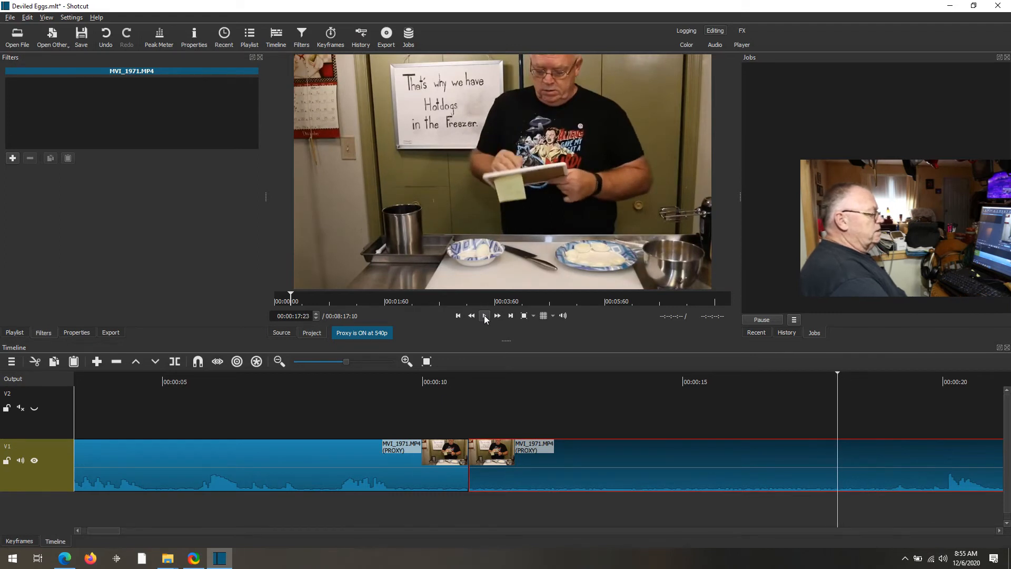
pyautogui.press('Right')
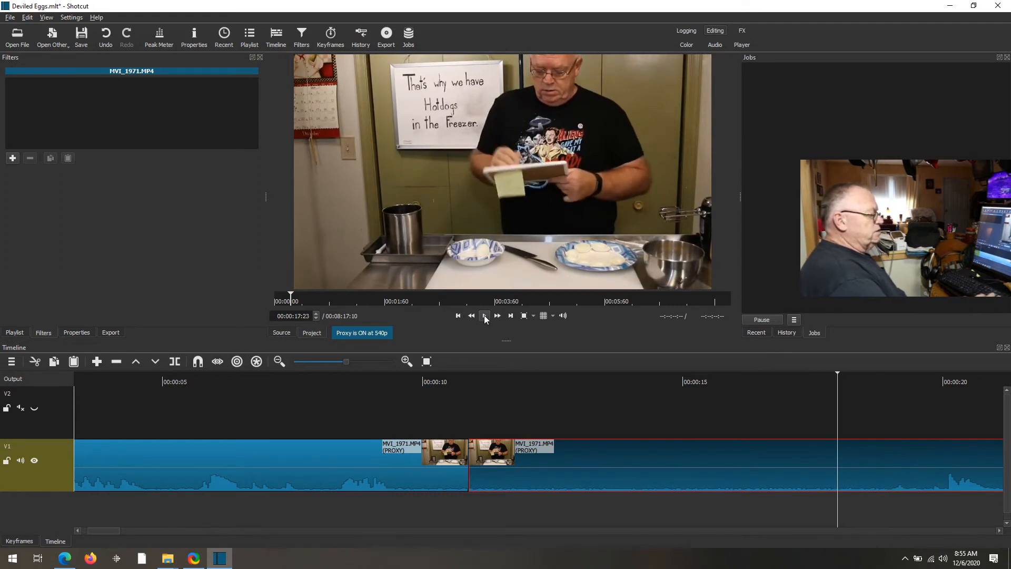
pyautogui.press('Right')
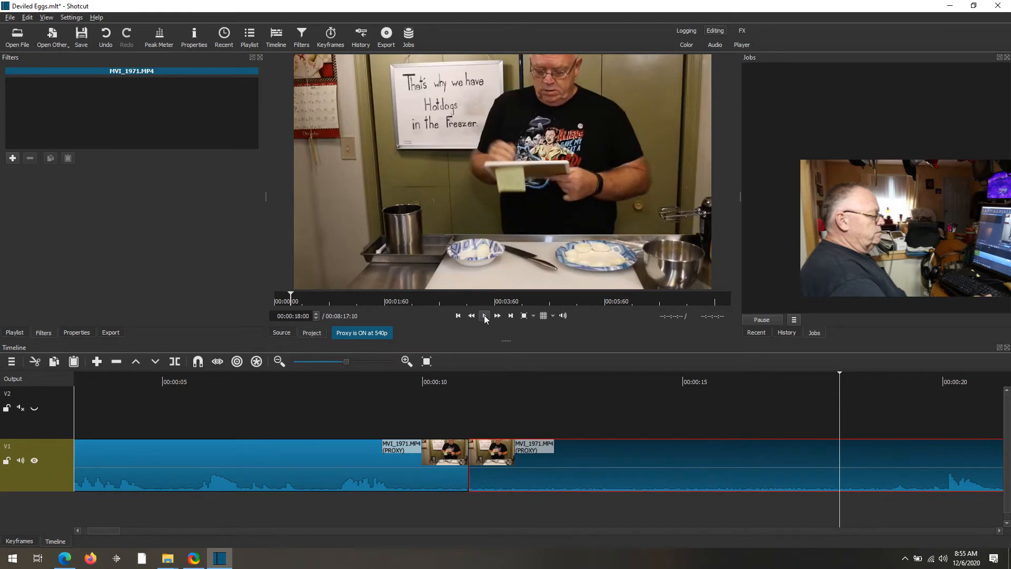
pyautogui.press('Right')
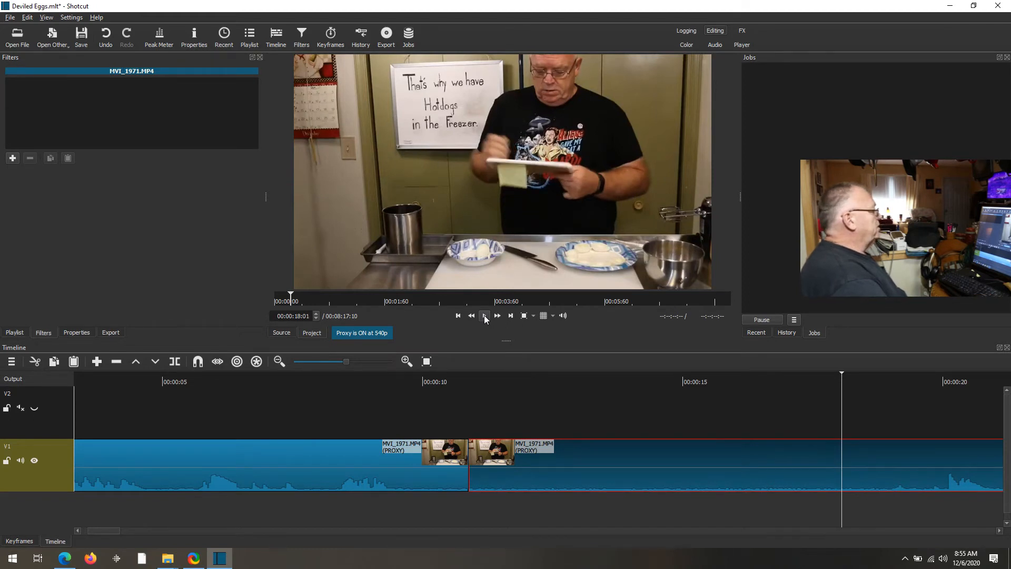
pyautogui.click(176, 363)
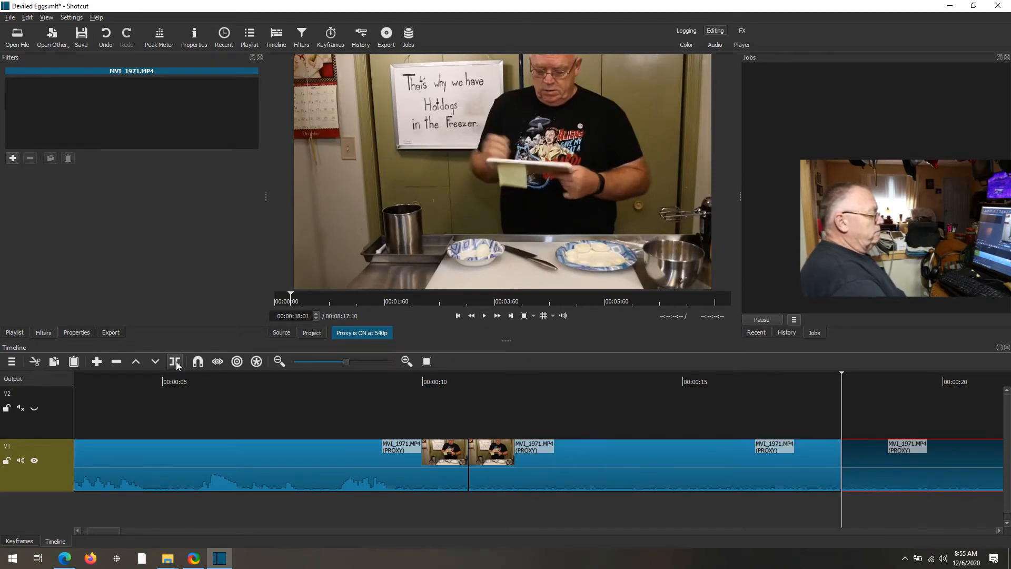
pyautogui.click(619, 466)
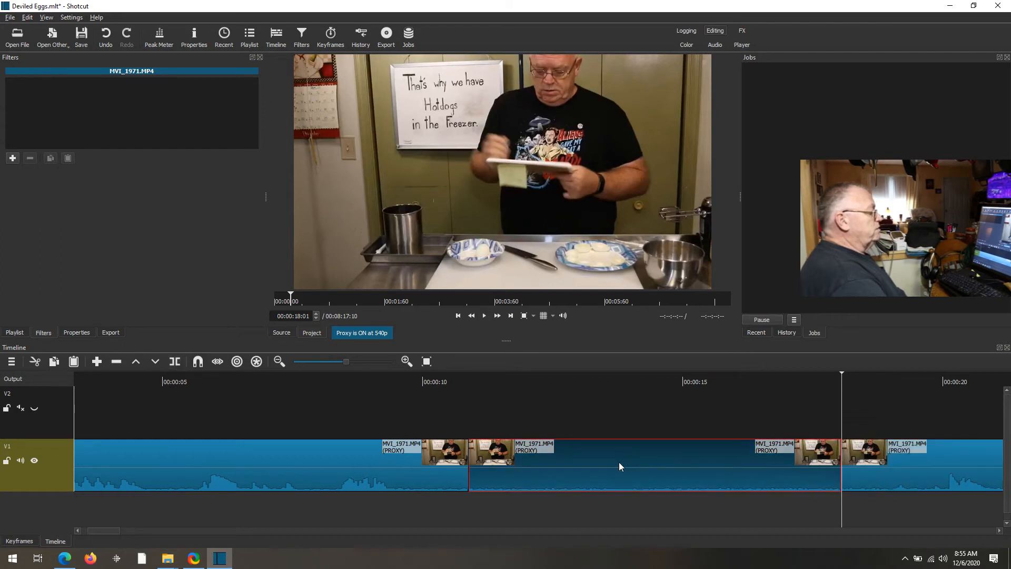
# - Move the middle section up onto V2 and remove the leftover gap on V1
pyautogui.moveTo(616, 457); pyautogui.dragTo(607, 409)
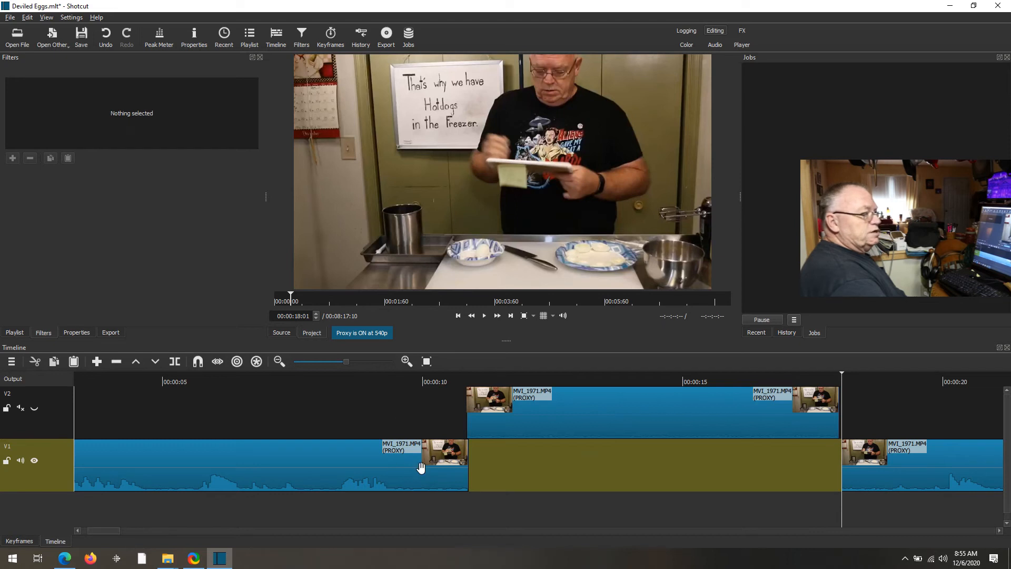
pyautogui.rightClick(547, 463)
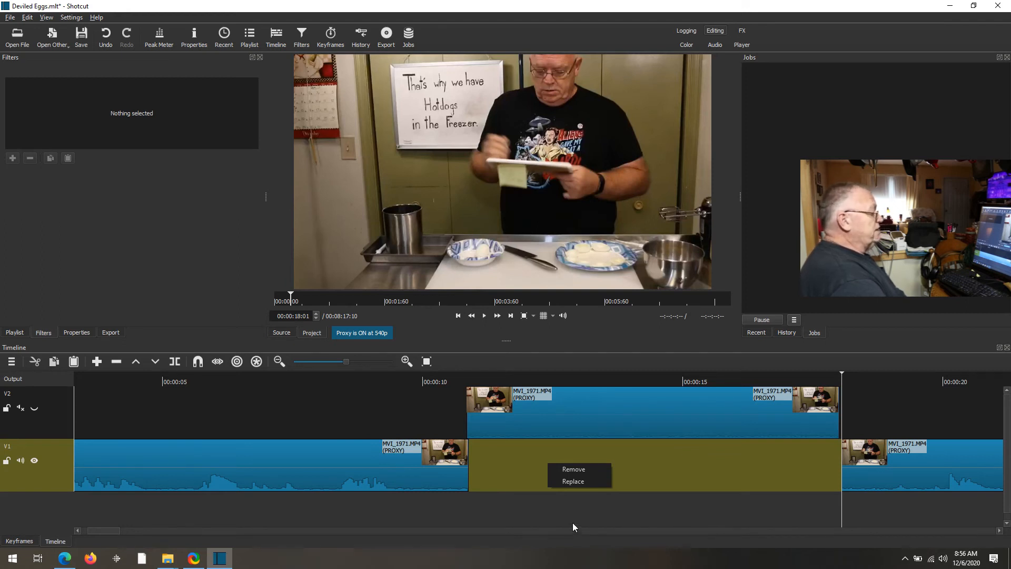
pyautogui.click(575, 470)
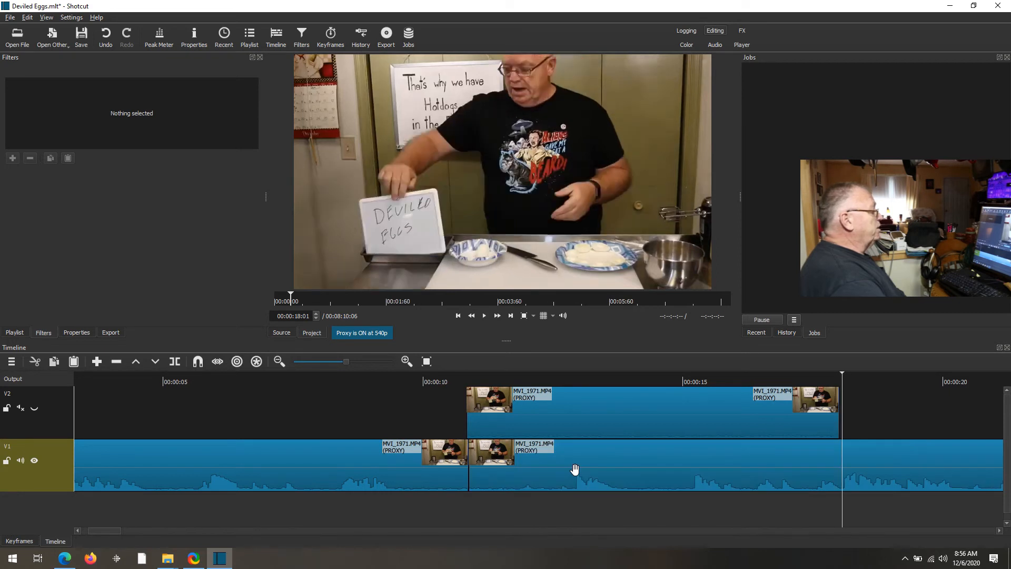
# - Play back the edited section from about six seconds in
pyautogui.click(255, 383)
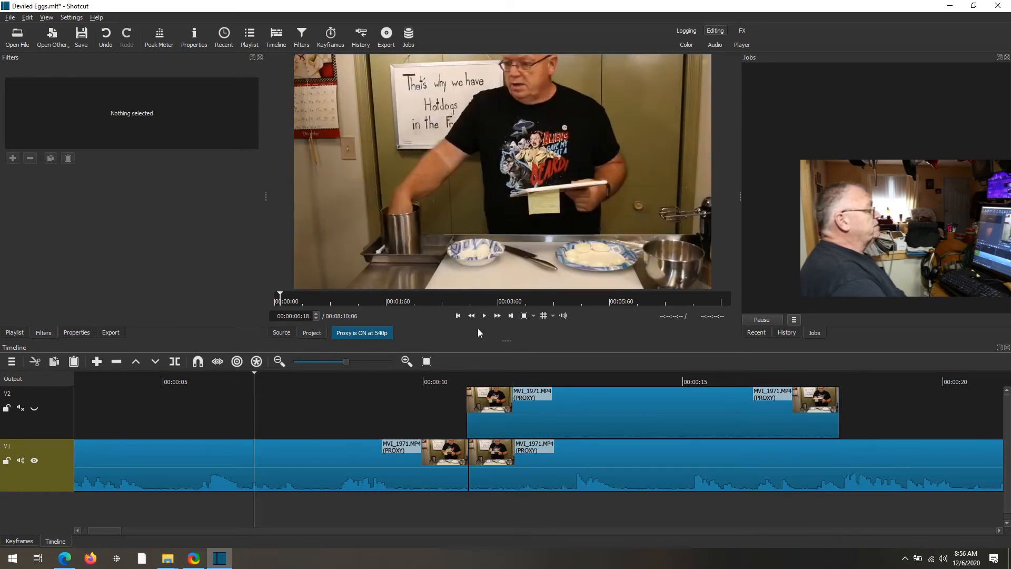
pyautogui.click(485, 317)
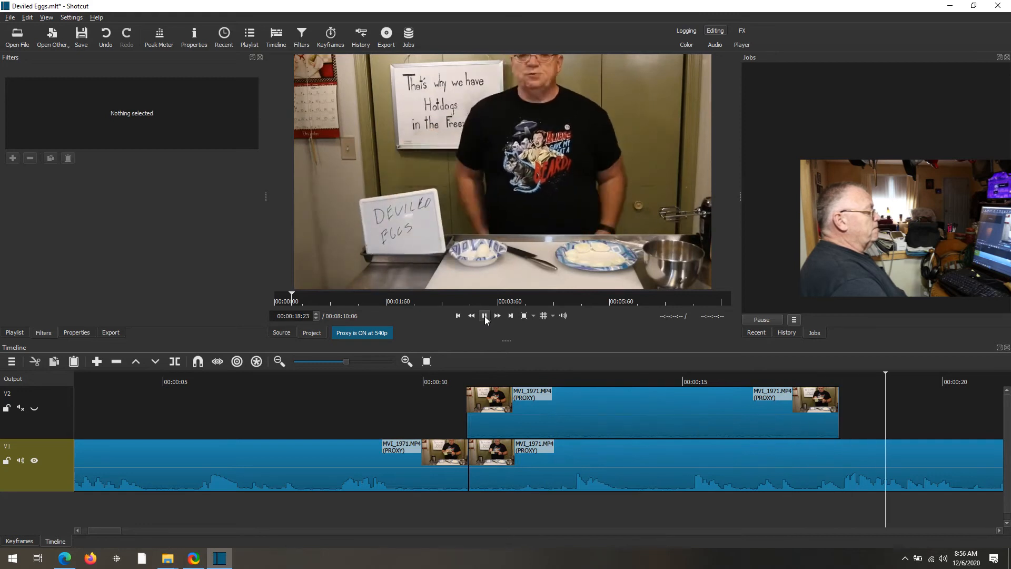
pyautogui.click(484, 317)
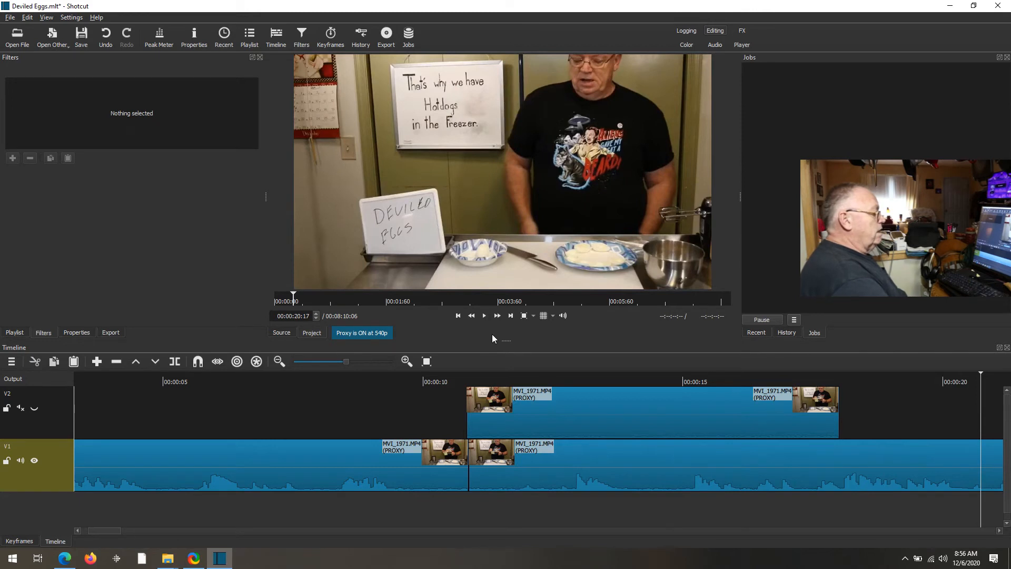
# - Jump to the timeline's end and play the ending from 00:07:40:17
pyautogui.press('End')
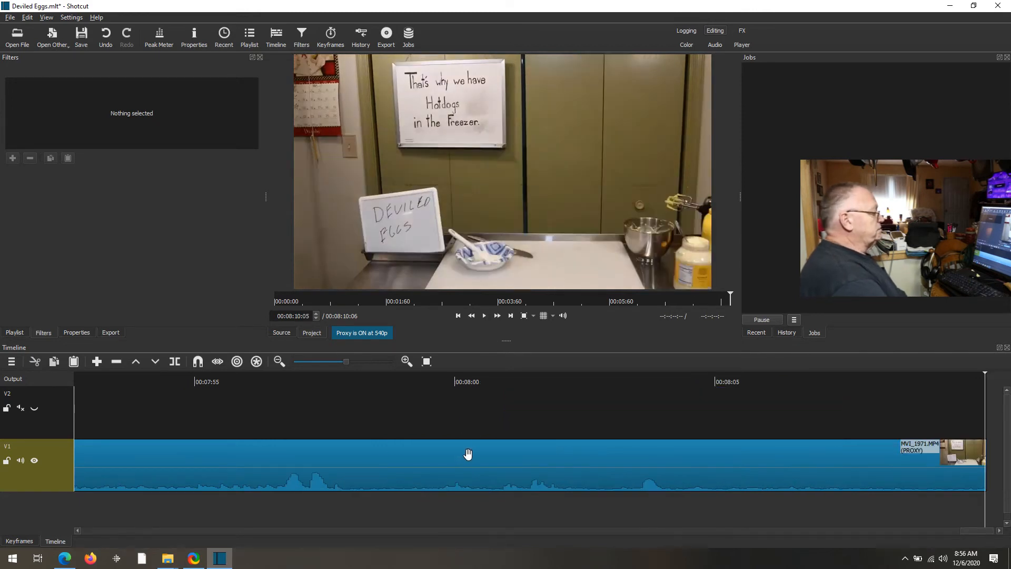
pyautogui.click(288, 379)
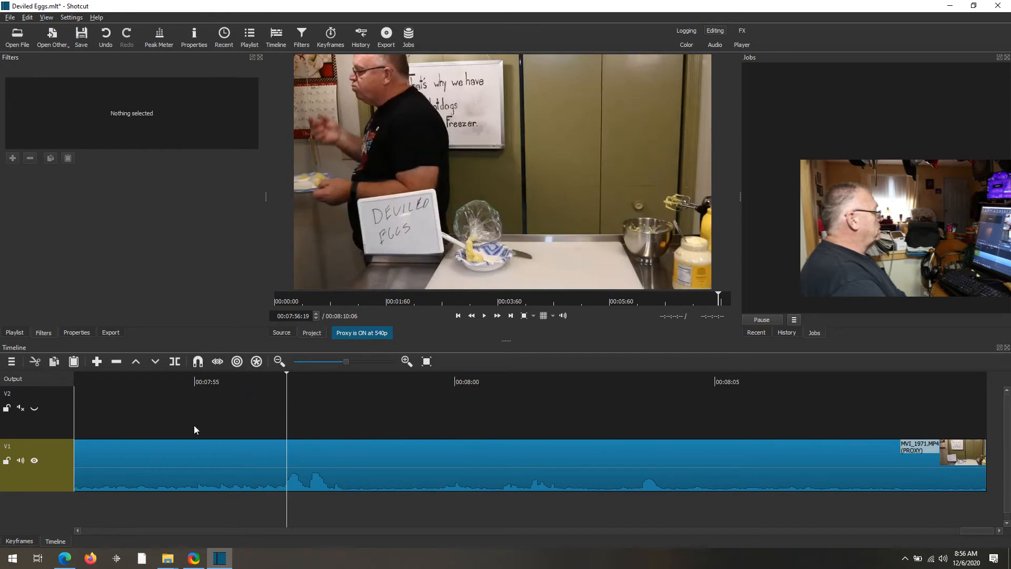
pyautogui.click(150, 379)
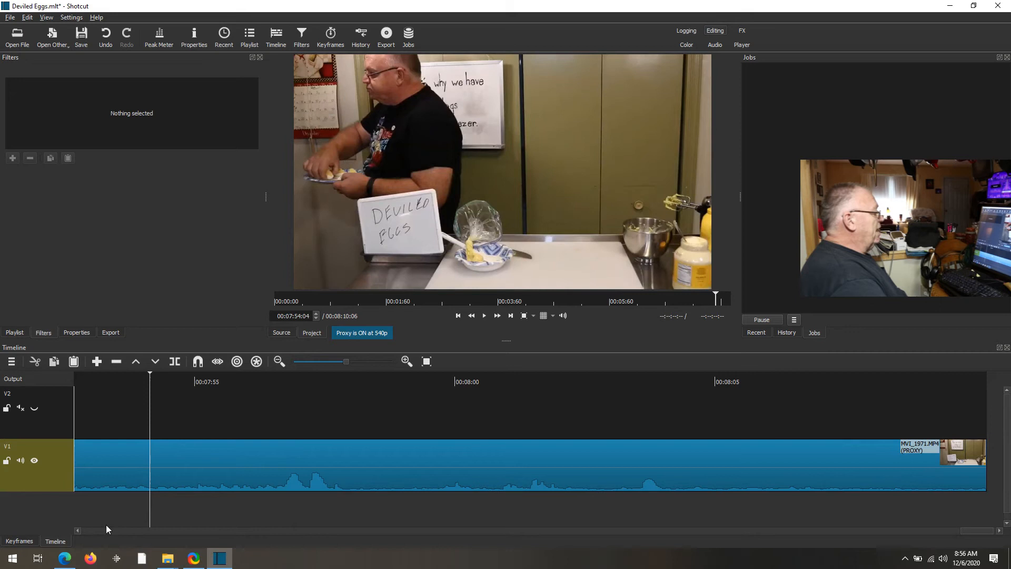
pyautogui.click(78, 531)
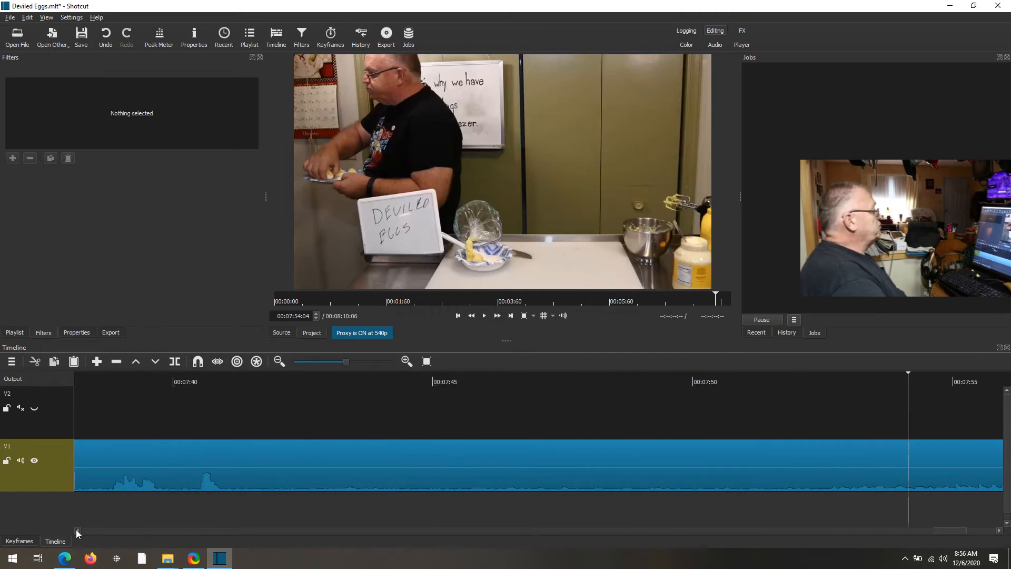
pyautogui.click(252, 378)
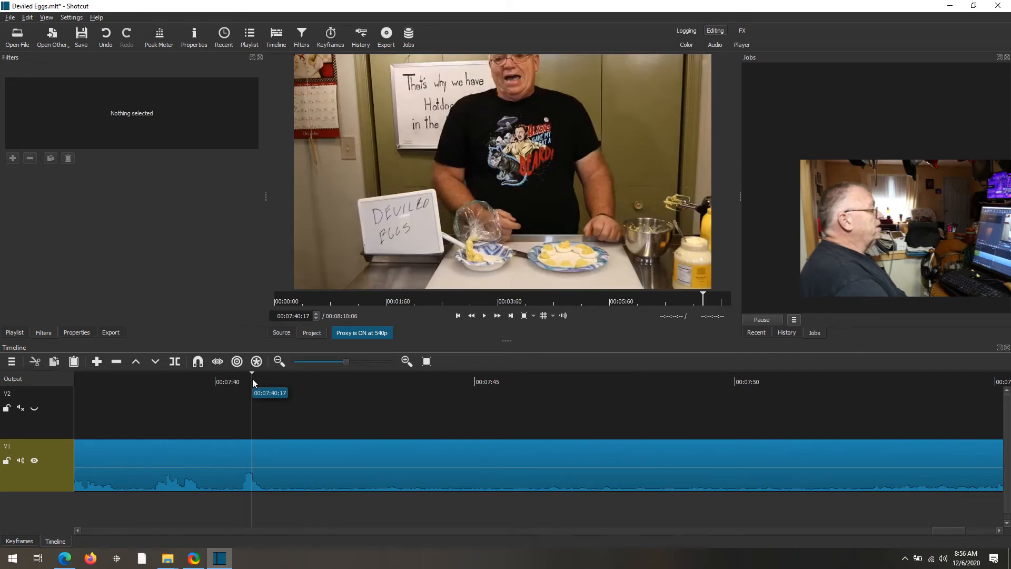
pyautogui.click(485, 316)
pyautogui.click(485, 316)
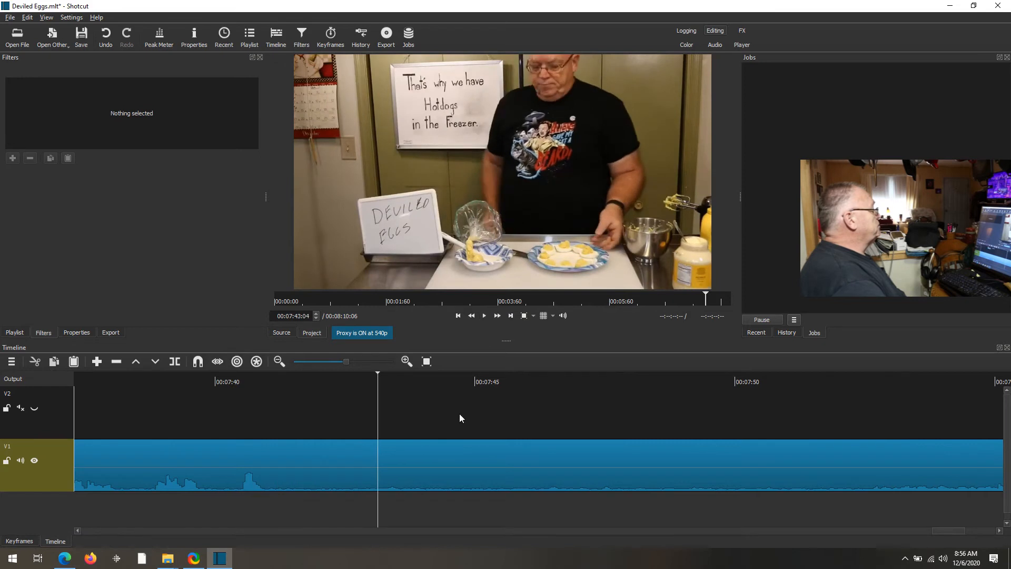
# - Replay the ending from 00:07:38:22 and step back frame by frame to about 00:07:41:15
pyautogui.click(159, 381)
pyautogui.click(484, 316)
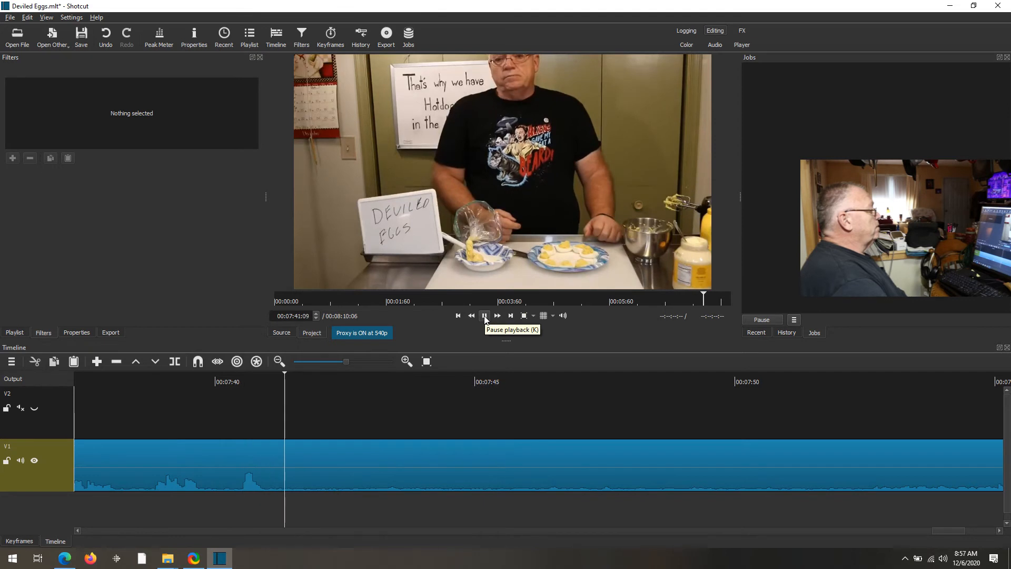
pyautogui.click(485, 316)
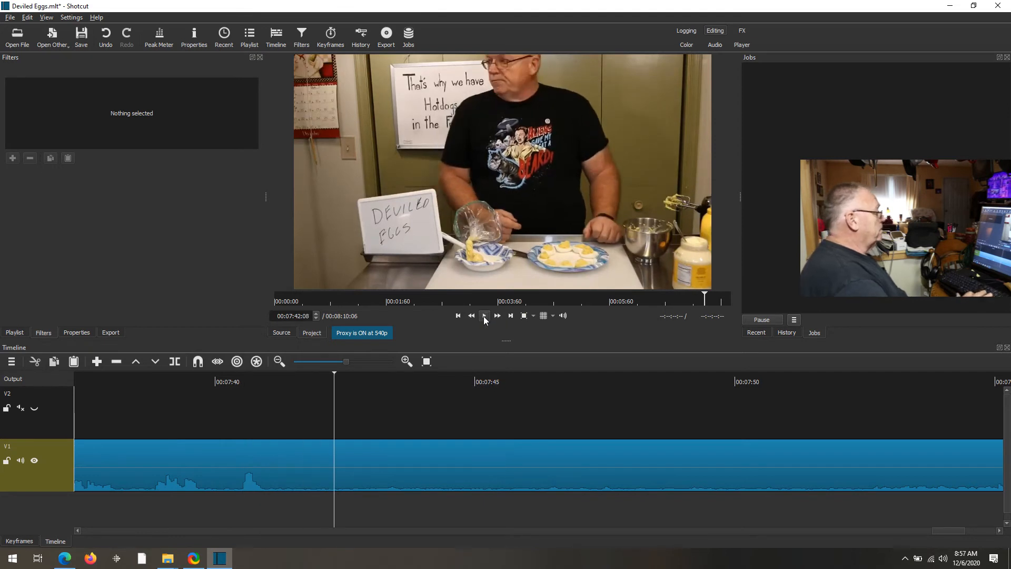
pyautogui.press('Left')
pyautogui.press('Left')
pyautogui.press('Left')
pyautogui.press('Left')
pyautogui.press('Left')
pyautogui.press('Left')
pyautogui.press('Left')
pyautogui.press('Left')
pyautogui.press('Left')
pyautogui.press('Left')
pyautogui.press('Left')
pyautogui.press('Left')
pyautogui.press('Left')
pyautogui.press('Left')
pyautogui.press('Left')
pyautogui.press('Left')
pyautogui.press('Left')
pyautogui.press('Left')
pyautogui.press('Left')
pyautogui.press('Left')
pyautogui.press('Left')
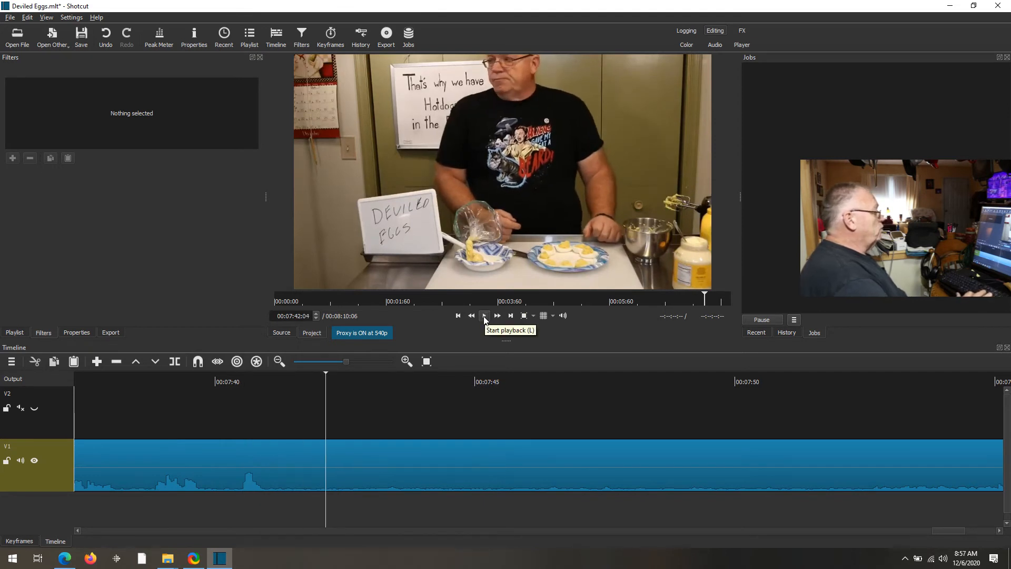
pyautogui.press('Left')
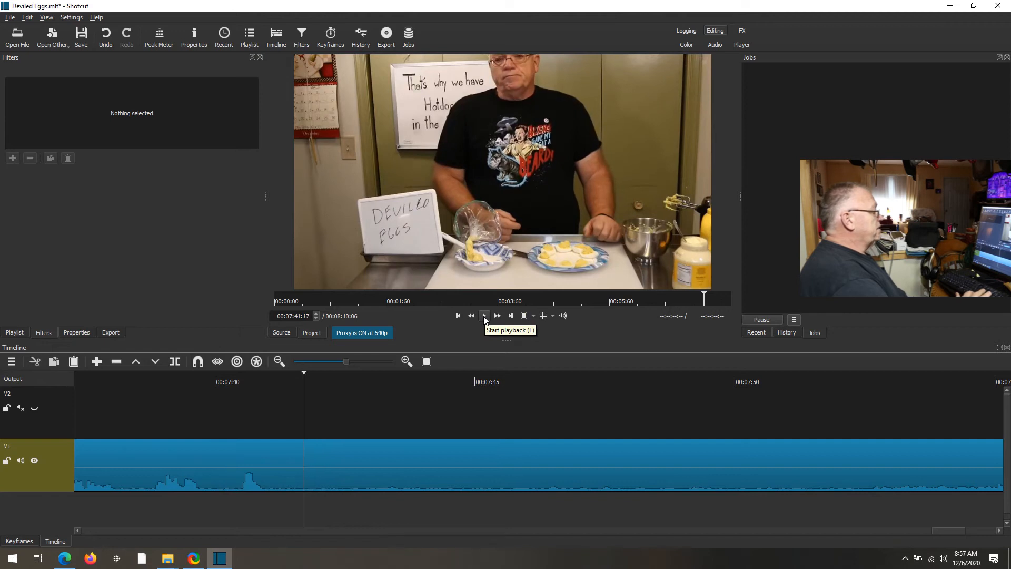
pyautogui.press('Left')
pyautogui.press('Left')
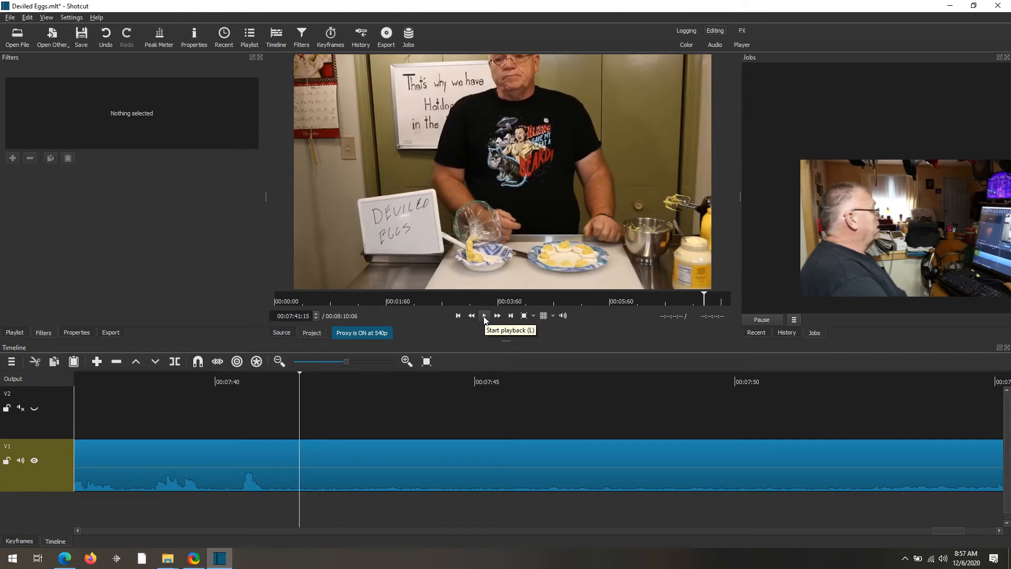
# - Split V1 at 00:07:41:15, delete the piece after it, and select the remaining clip
pyautogui.click(176, 363)
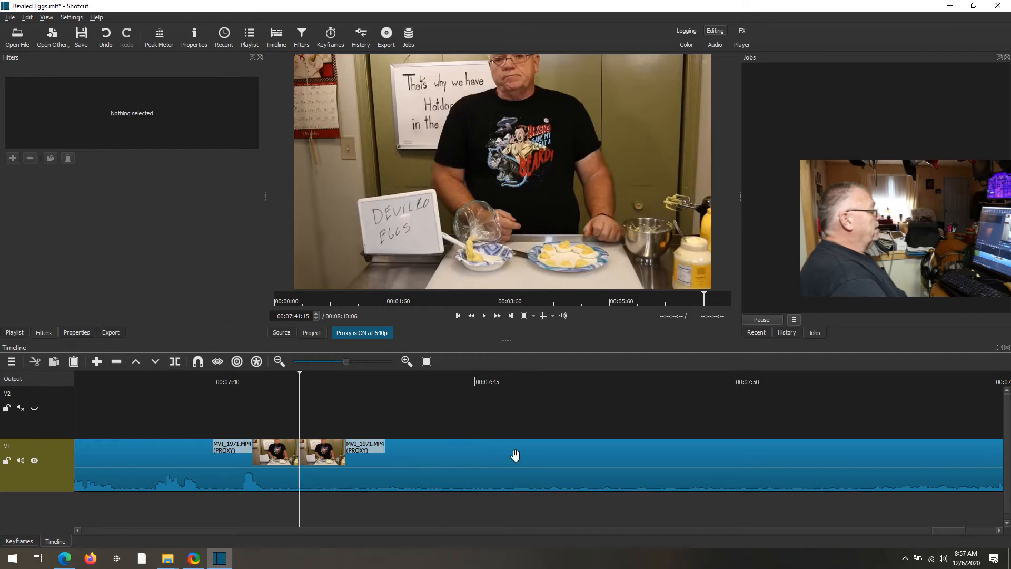
pyautogui.click(485, 466)
pyautogui.press('Delete')
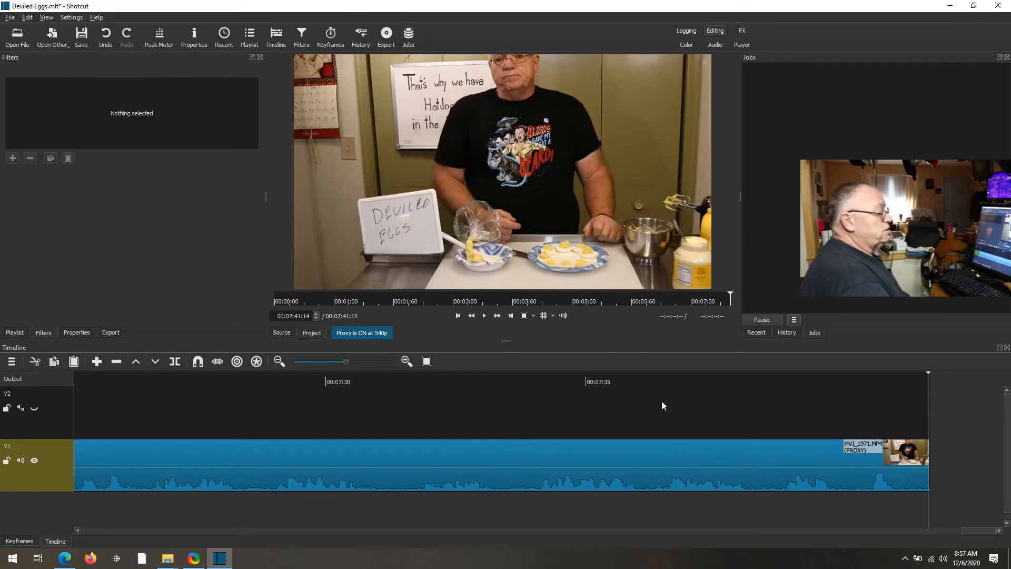
pyautogui.click(921, 444)
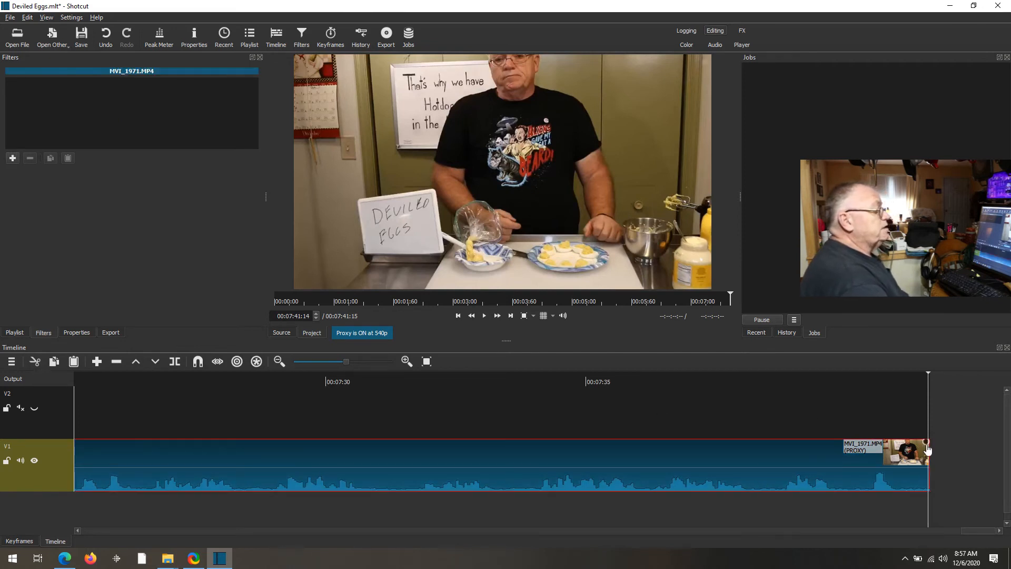
# - Drag a 00:00:01:01 fade-out onto the V1 clip's end and check its Fade Out Audio filter
pyautogui.moveTo(925, 444); pyautogui.dragTo(865, 458)
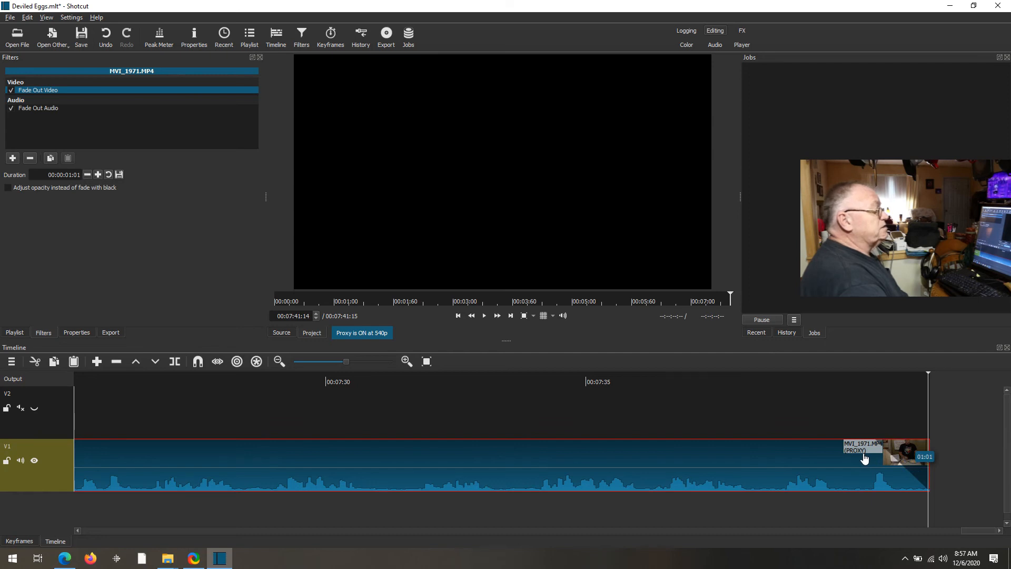
pyautogui.moveTo(865, 458); pyautogui.dragTo(865, 458)
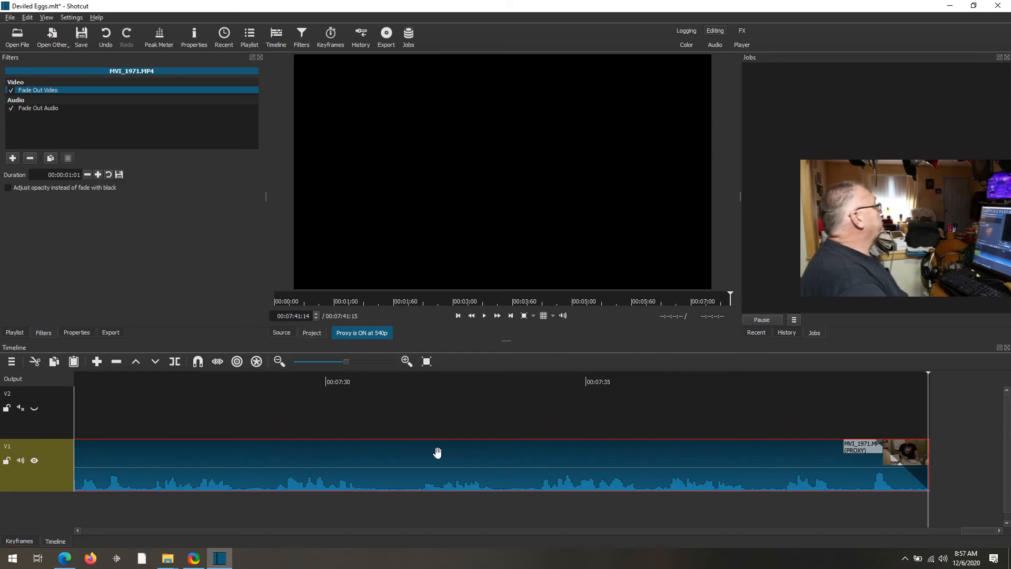
pyautogui.click(9, 108)
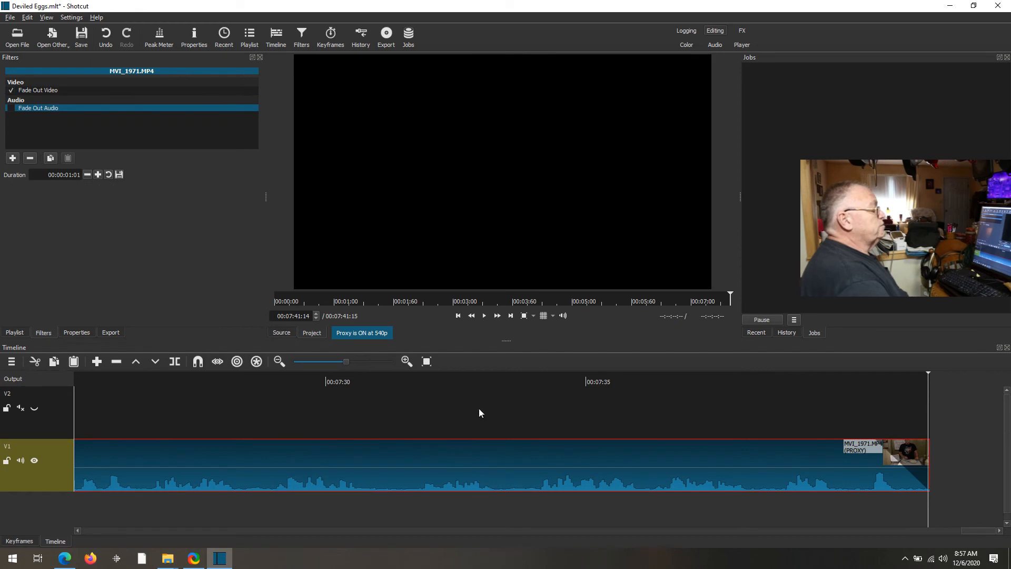
pyautogui.click(657, 377)
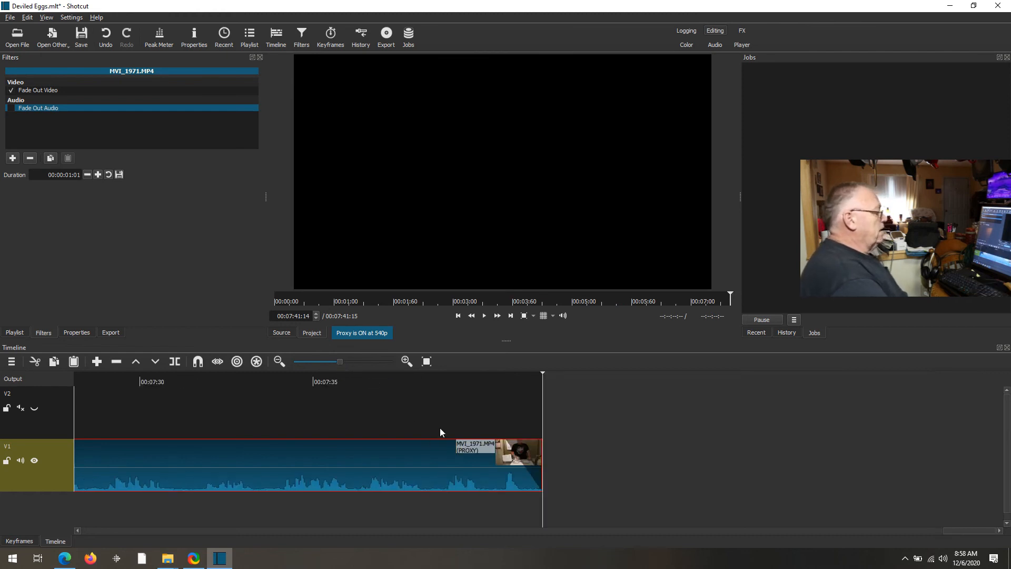
pyautogui.press('Home')
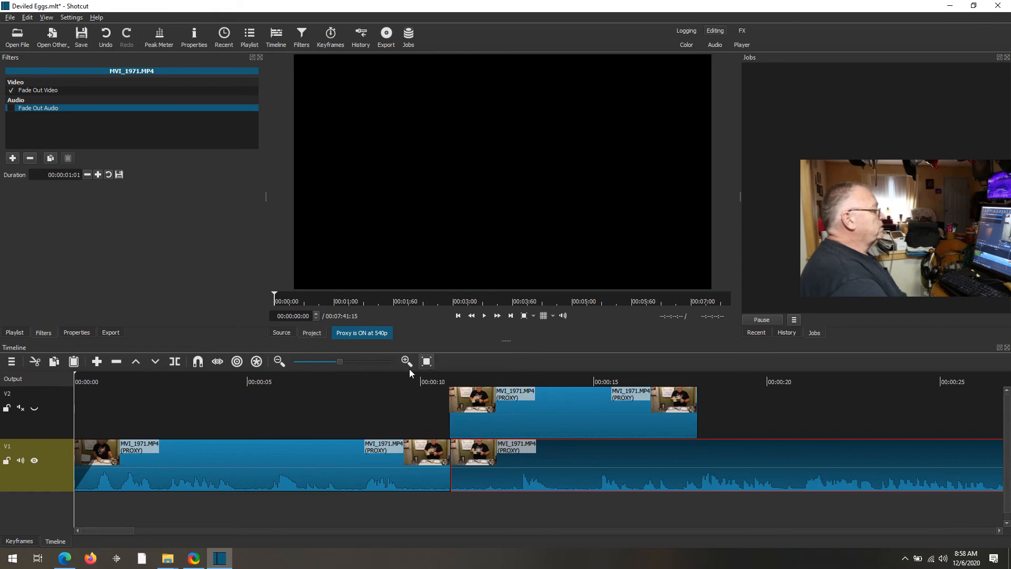
pyautogui.click(398, 383)
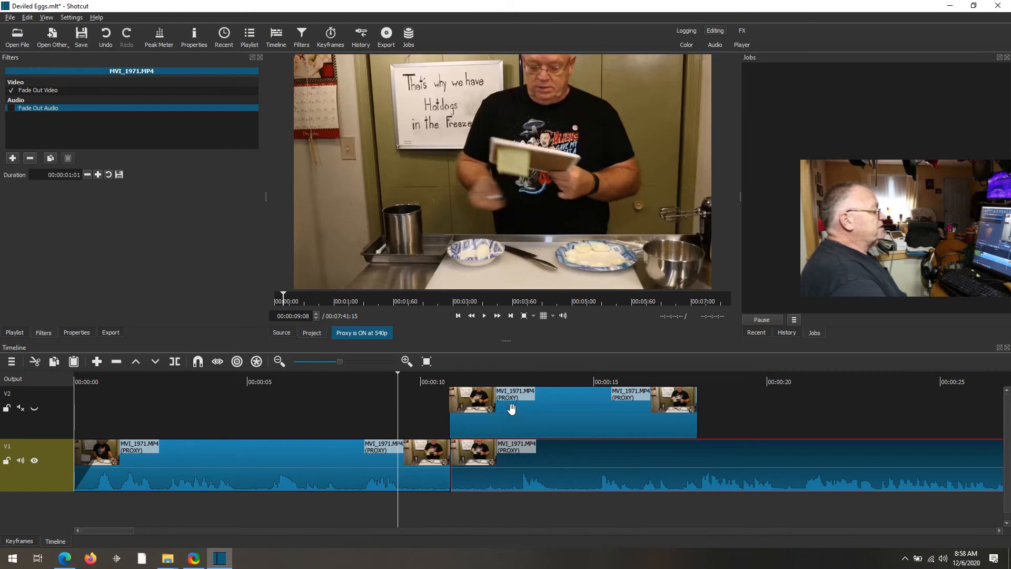
pyautogui.click(485, 318)
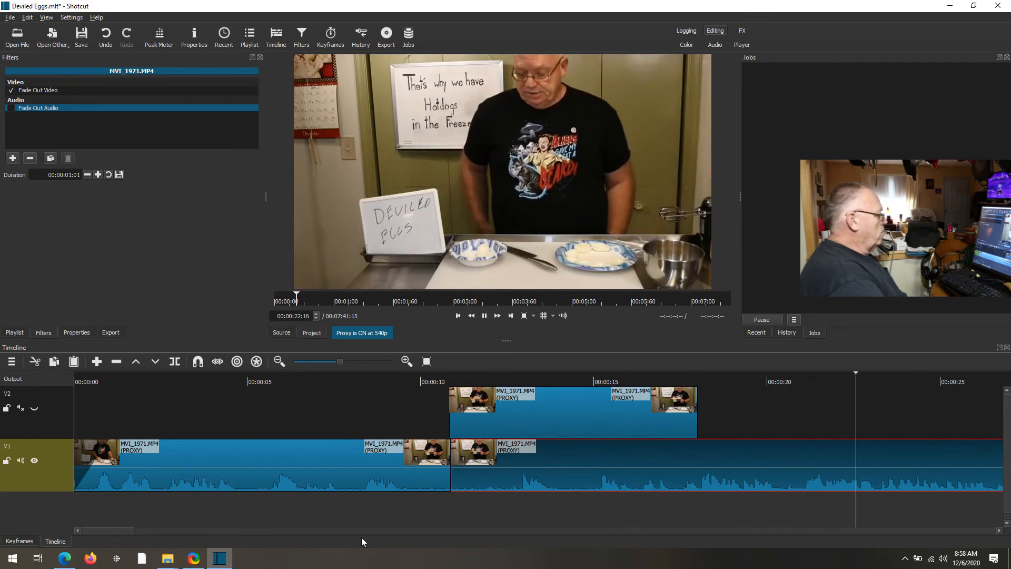
pyautogui.moveTo(128, 532); pyautogui.dragTo(164, 536)
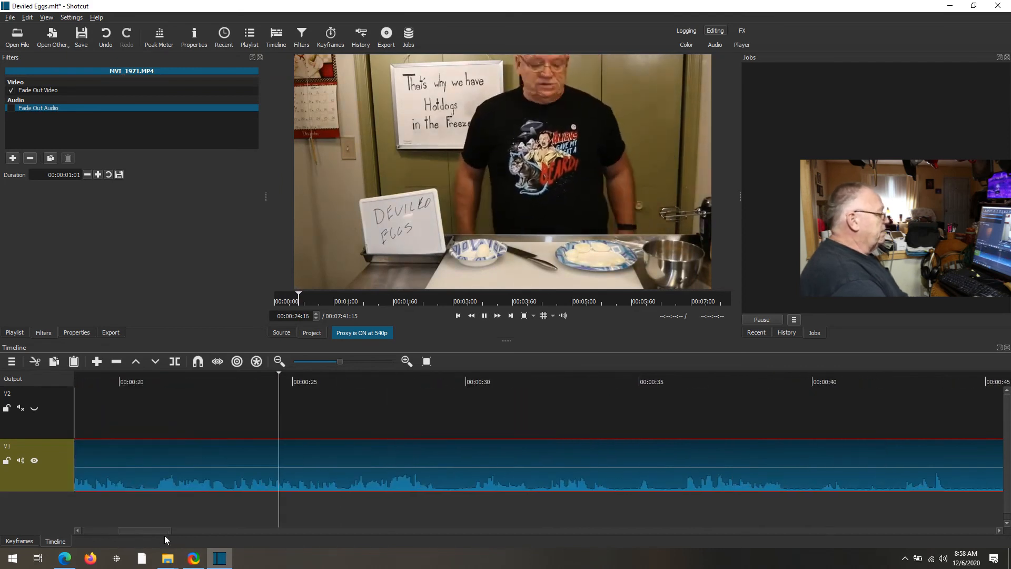
pyautogui.press('space')
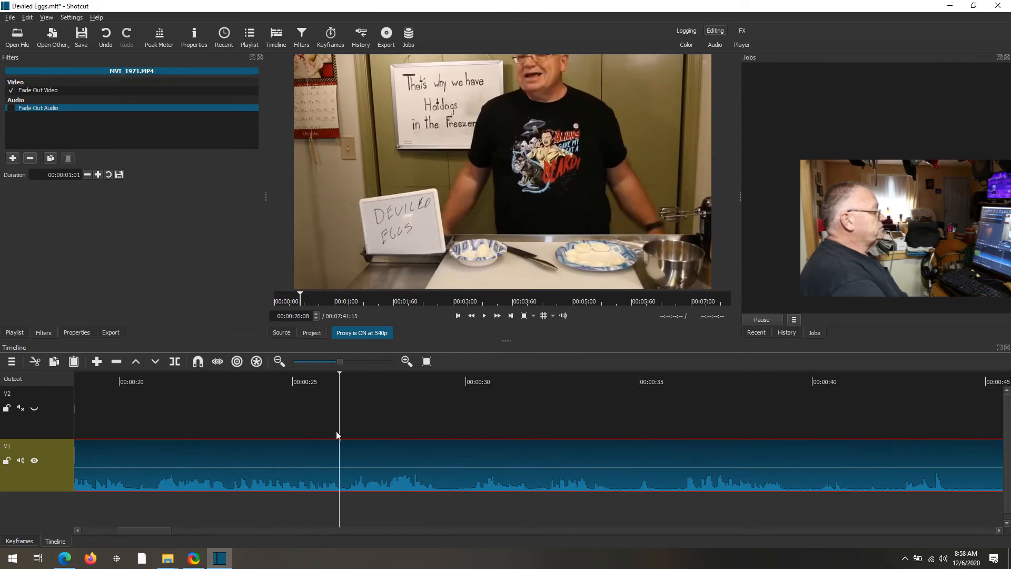
pyautogui.click(533, 379)
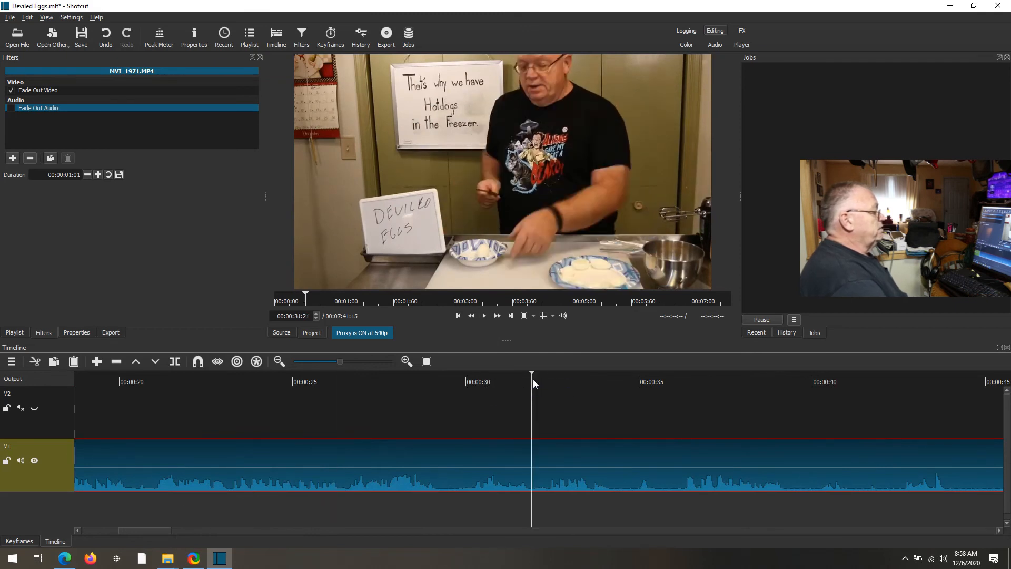
pyautogui.click(590, 378)
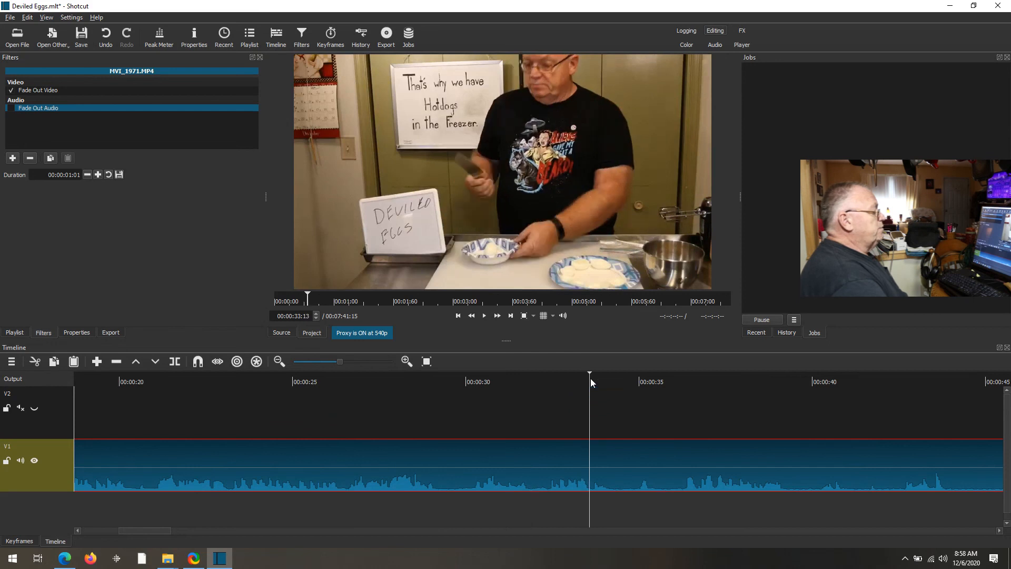
pyautogui.click(679, 382)
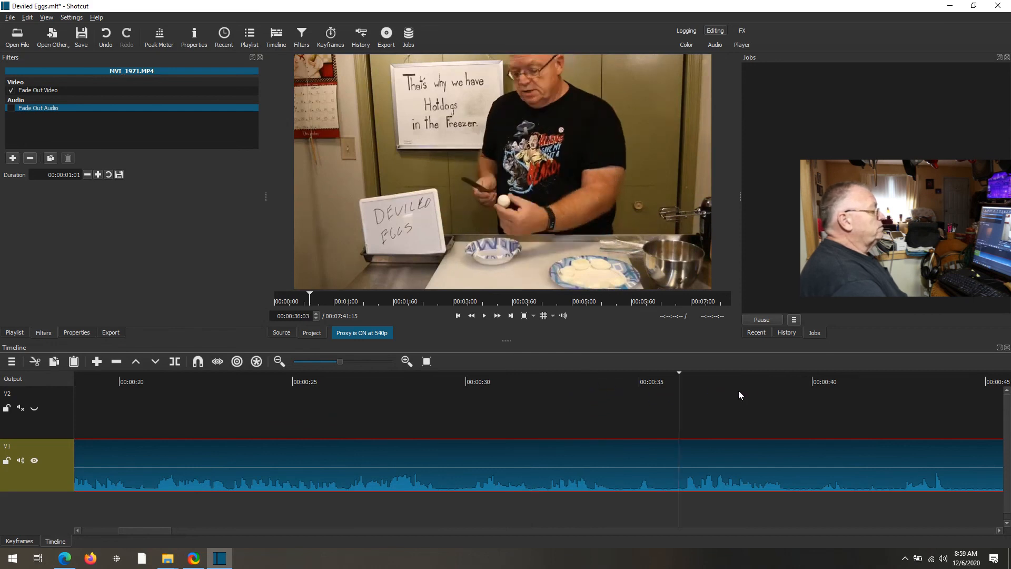
pyautogui.click(758, 379)
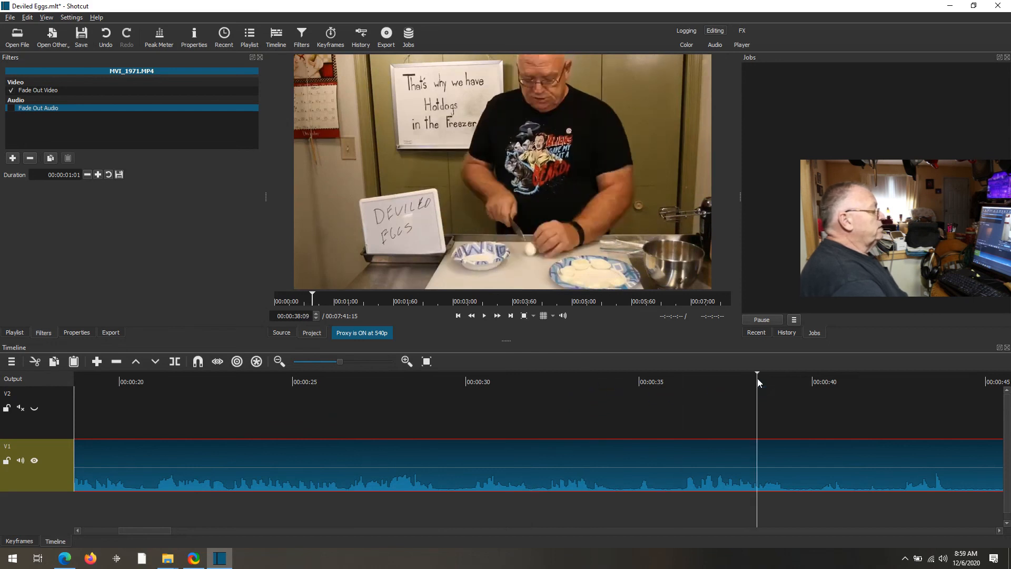
pyautogui.click(485, 316)
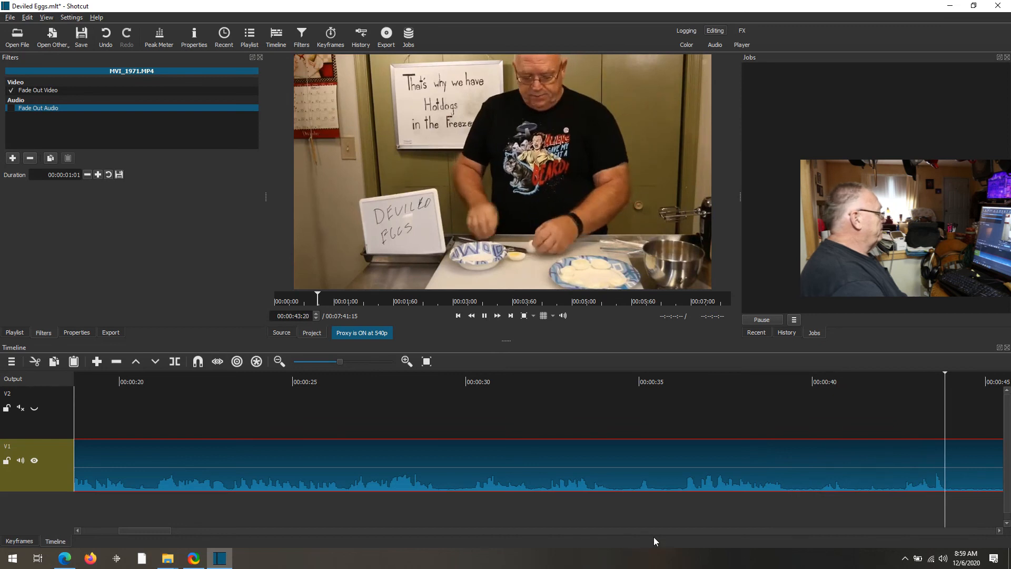
pyautogui.click(162, 527)
pyautogui.moveTo(168, 530); pyautogui.dragTo(238, 535)
pyautogui.click(388, 379)
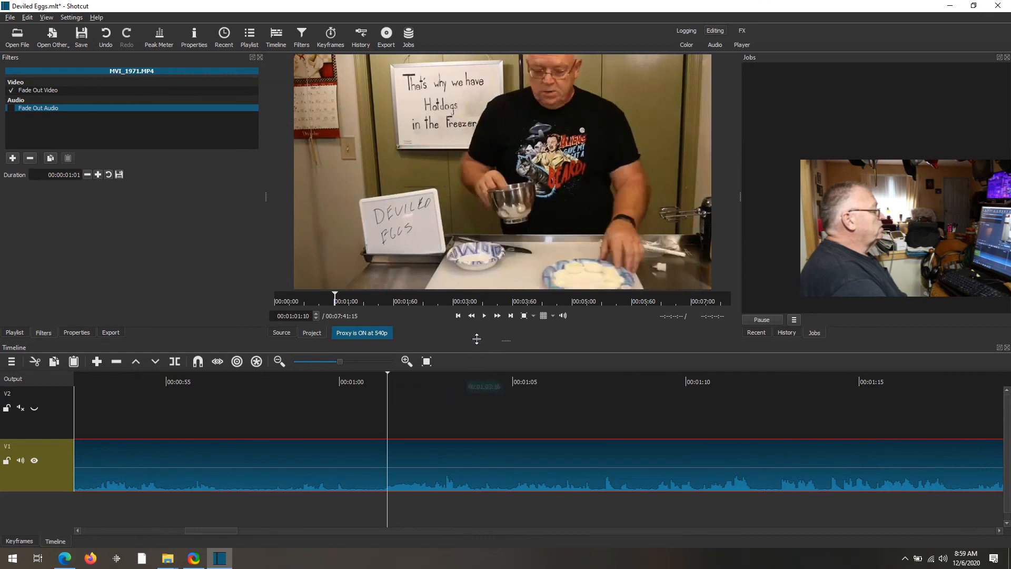
pyautogui.click(486, 315)
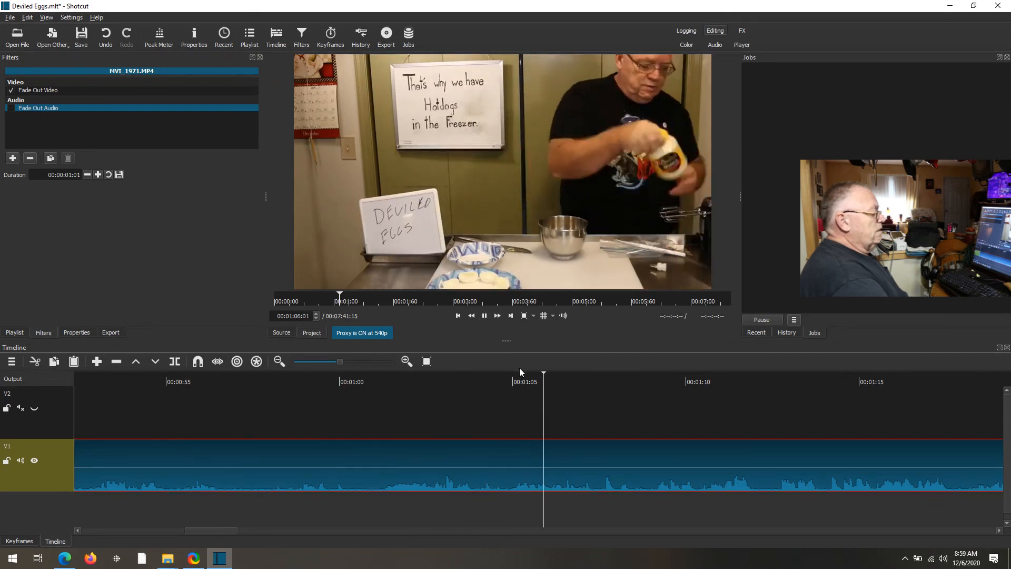
pyautogui.click(485, 316)
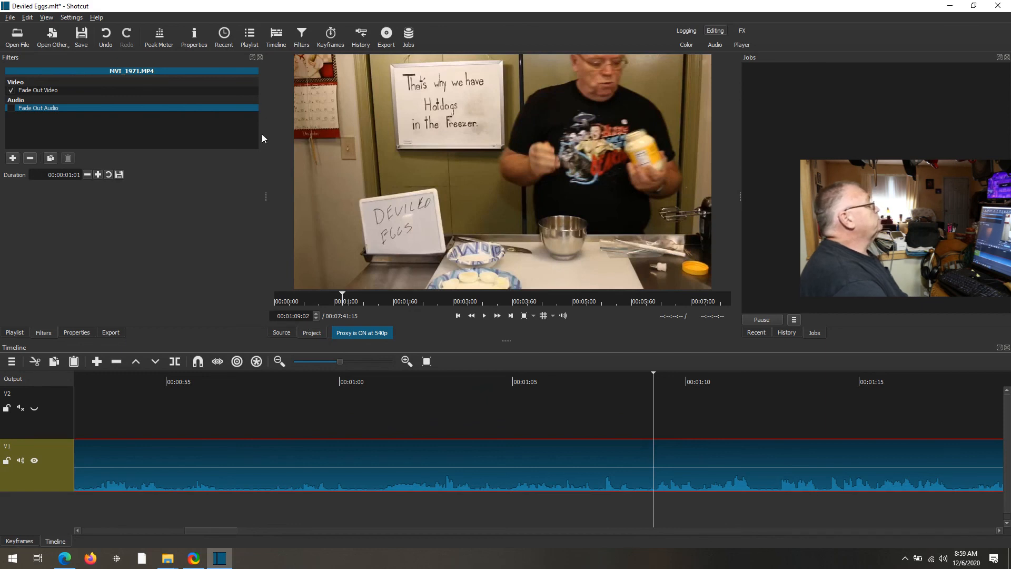
# - Choose the YouTube export preset, set codec quality to 80%, and save as Deviled Eggs.mp4
pyautogui.click(383, 40)
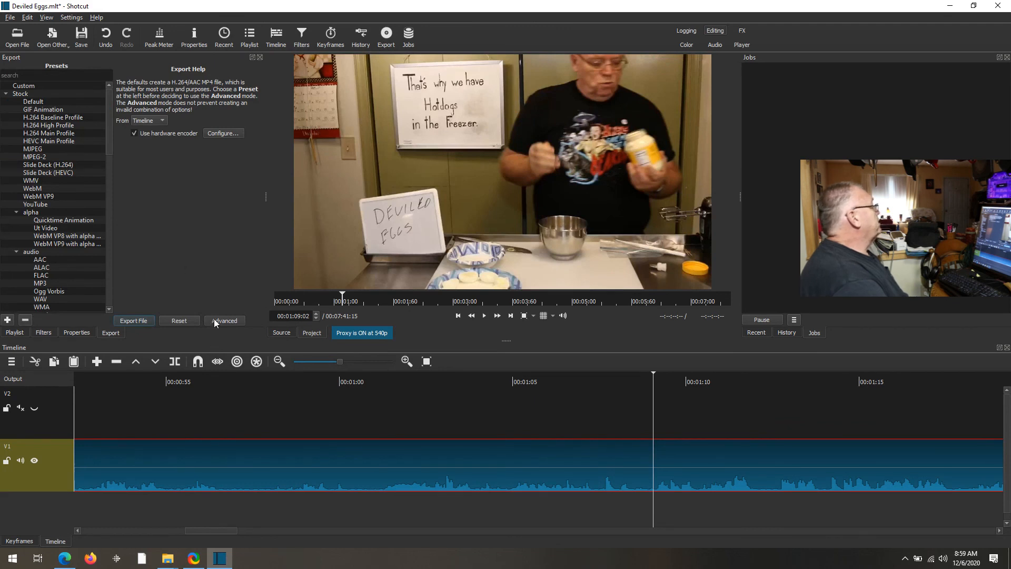
pyautogui.click(42, 206)
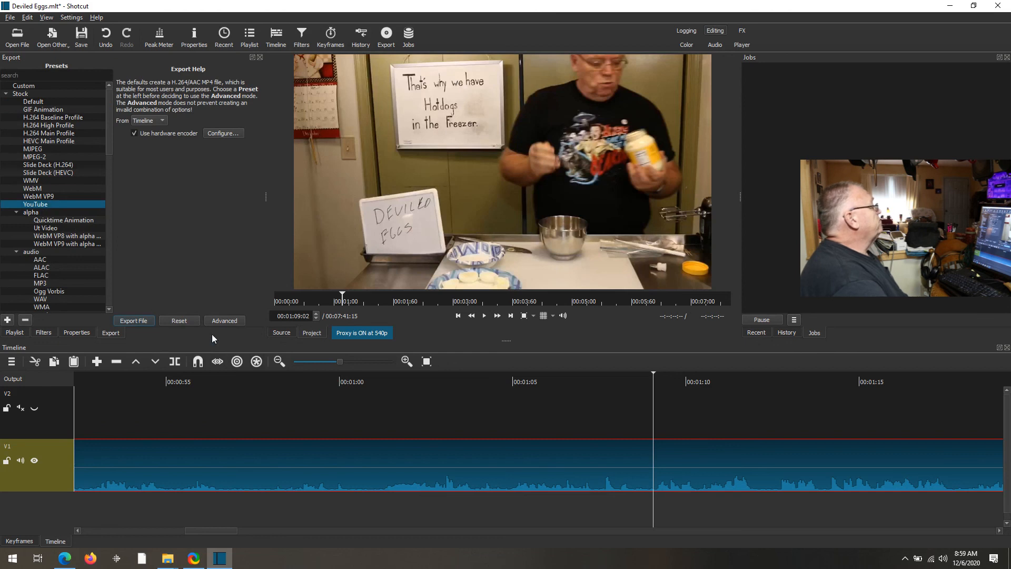
pyautogui.click(221, 321)
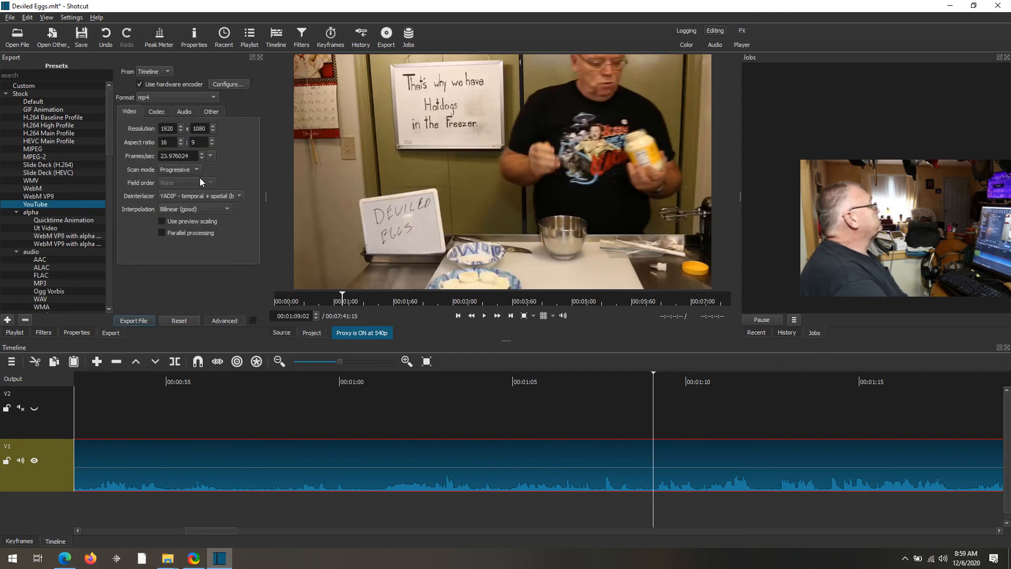
pyautogui.click(158, 112)
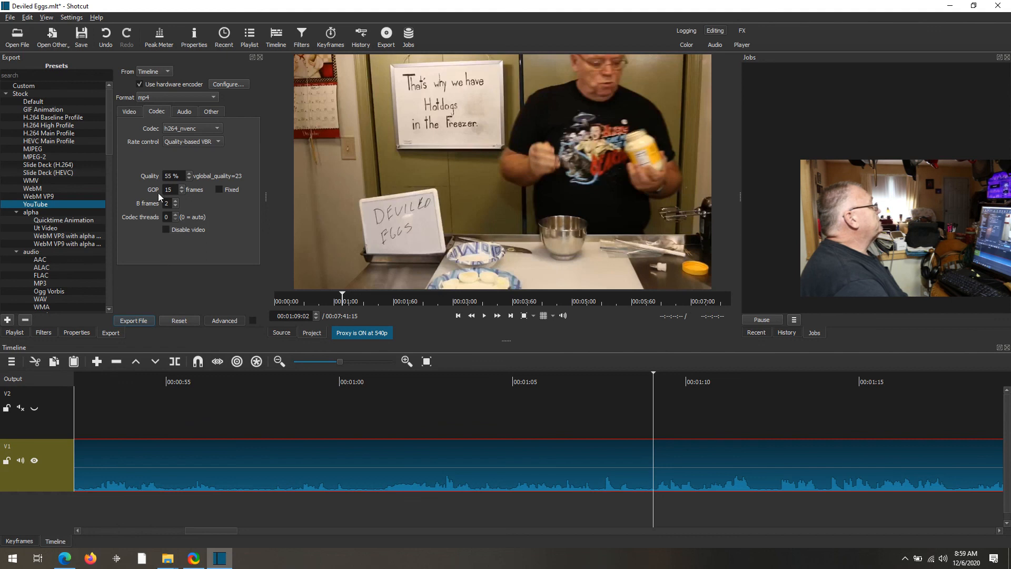
pyautogui.doubleClick(166, 176)
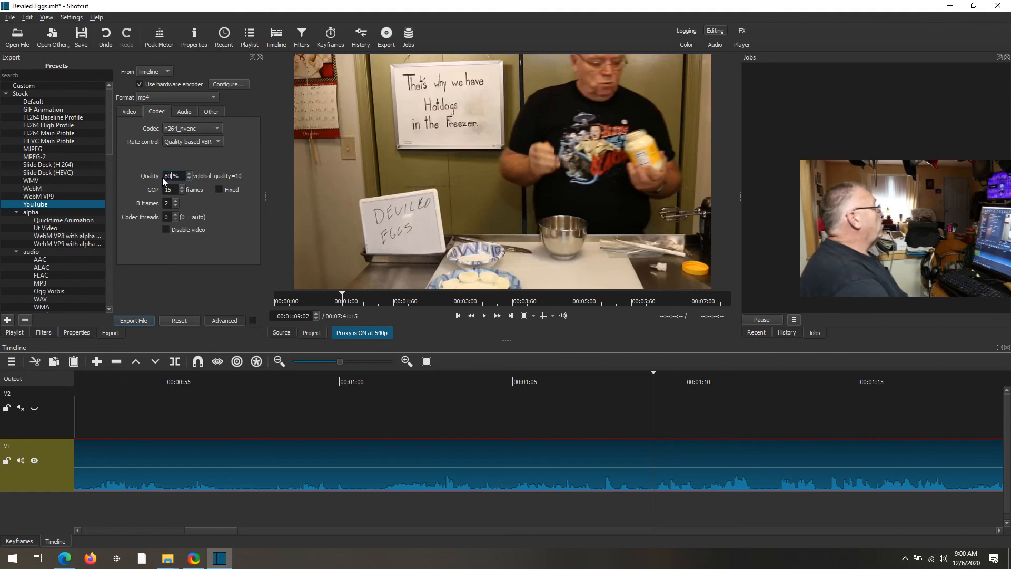
pyautogui.click(135, 320)
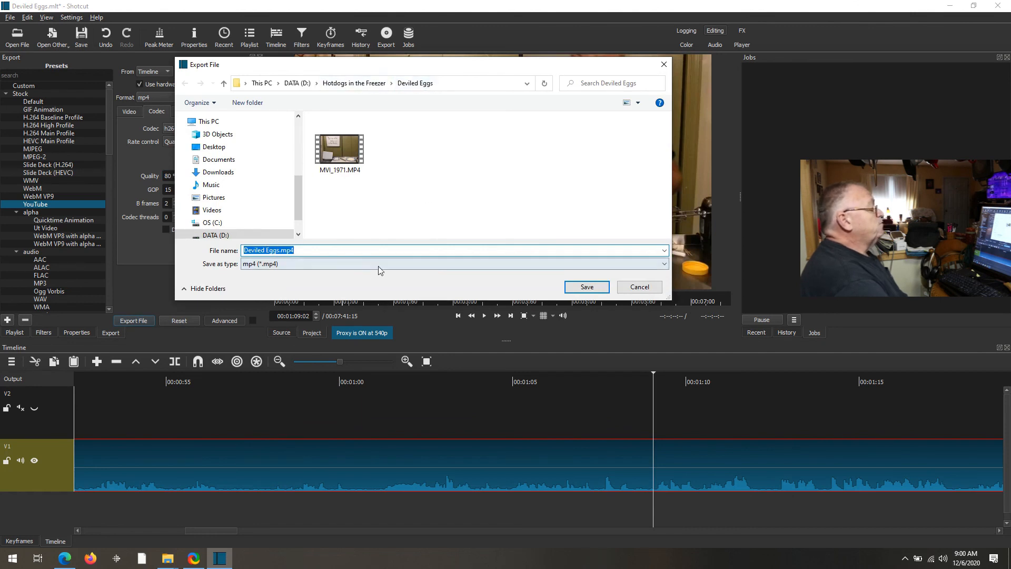
pyautogui.click(587, 288)
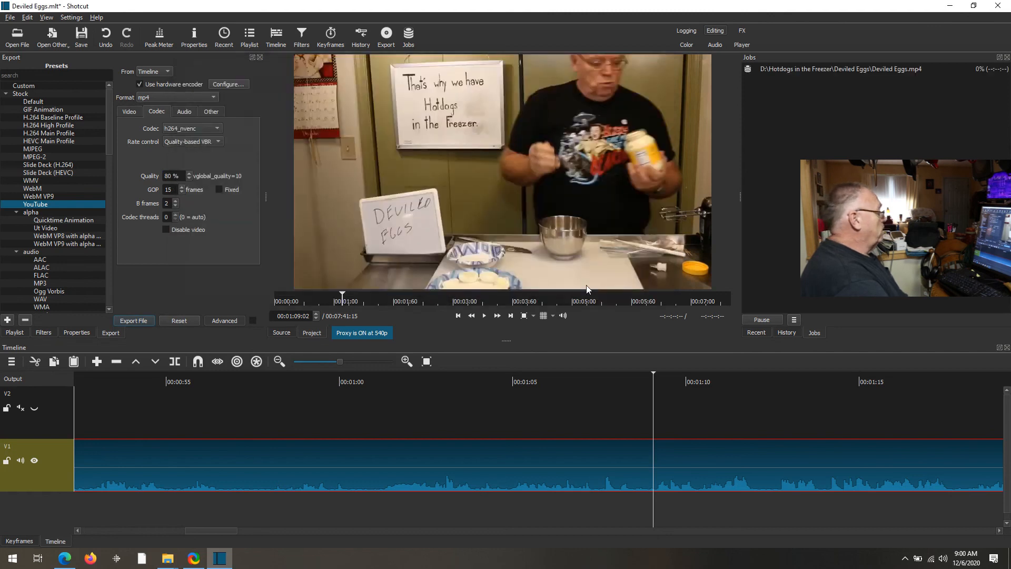